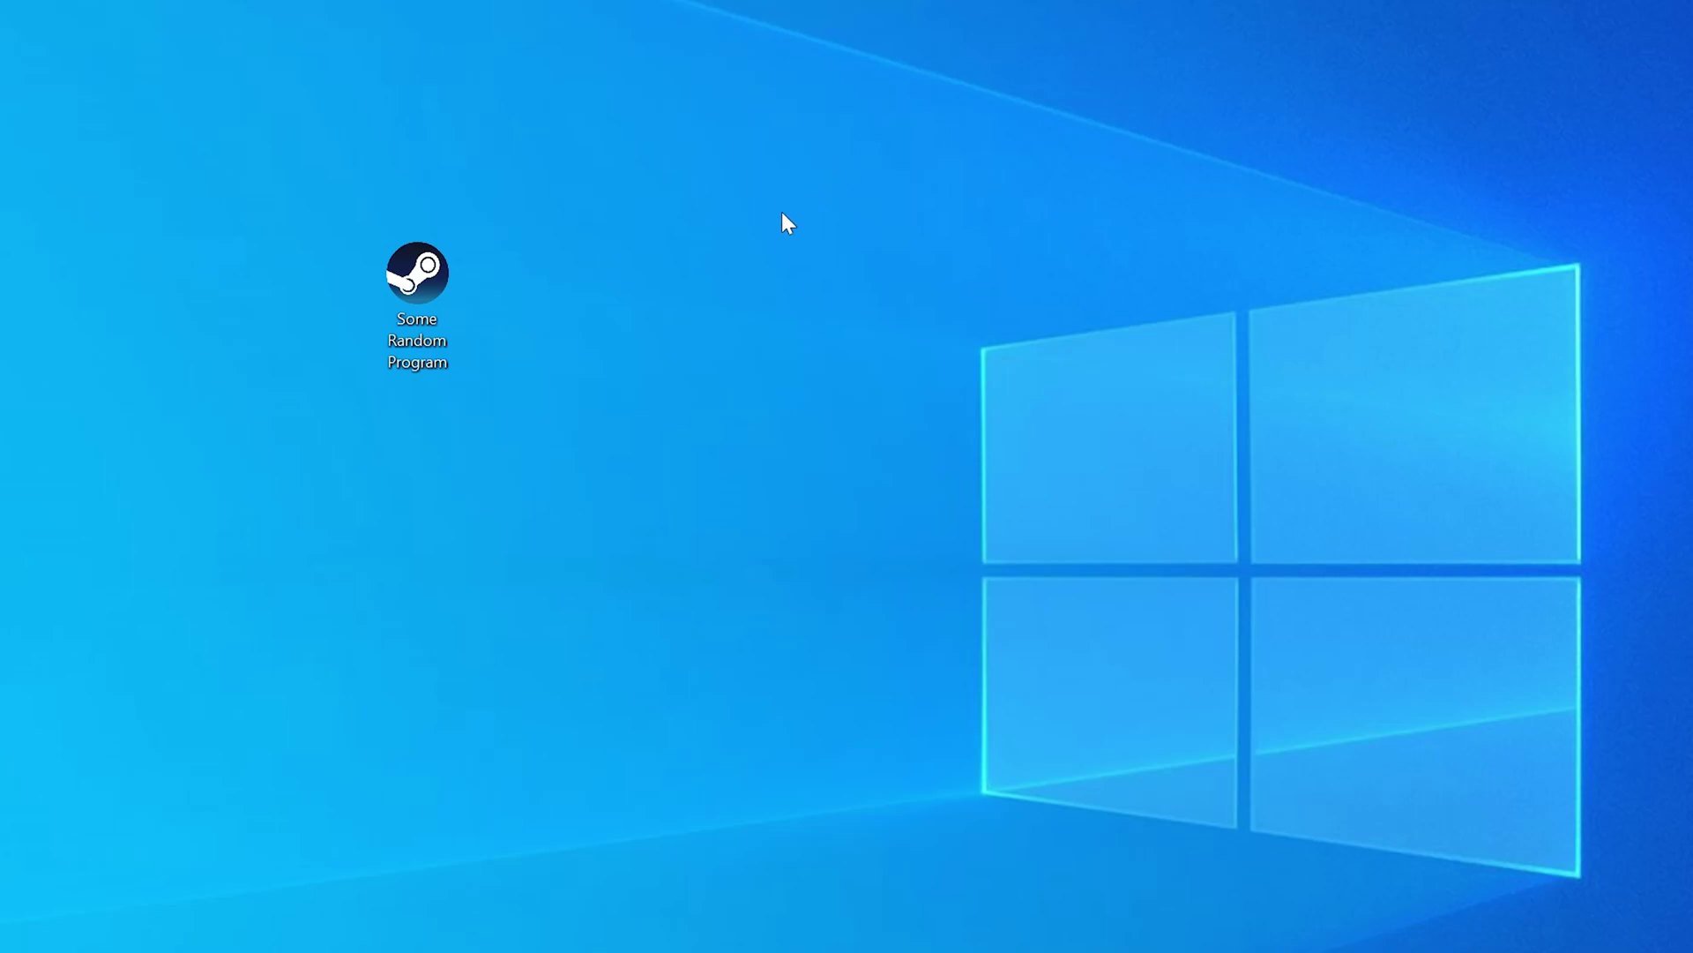
Step: Launch the game from its desktop shortcut to trigger the missing unarc.dll error
{"action": "double_click", "coordinate": [444, 284]}
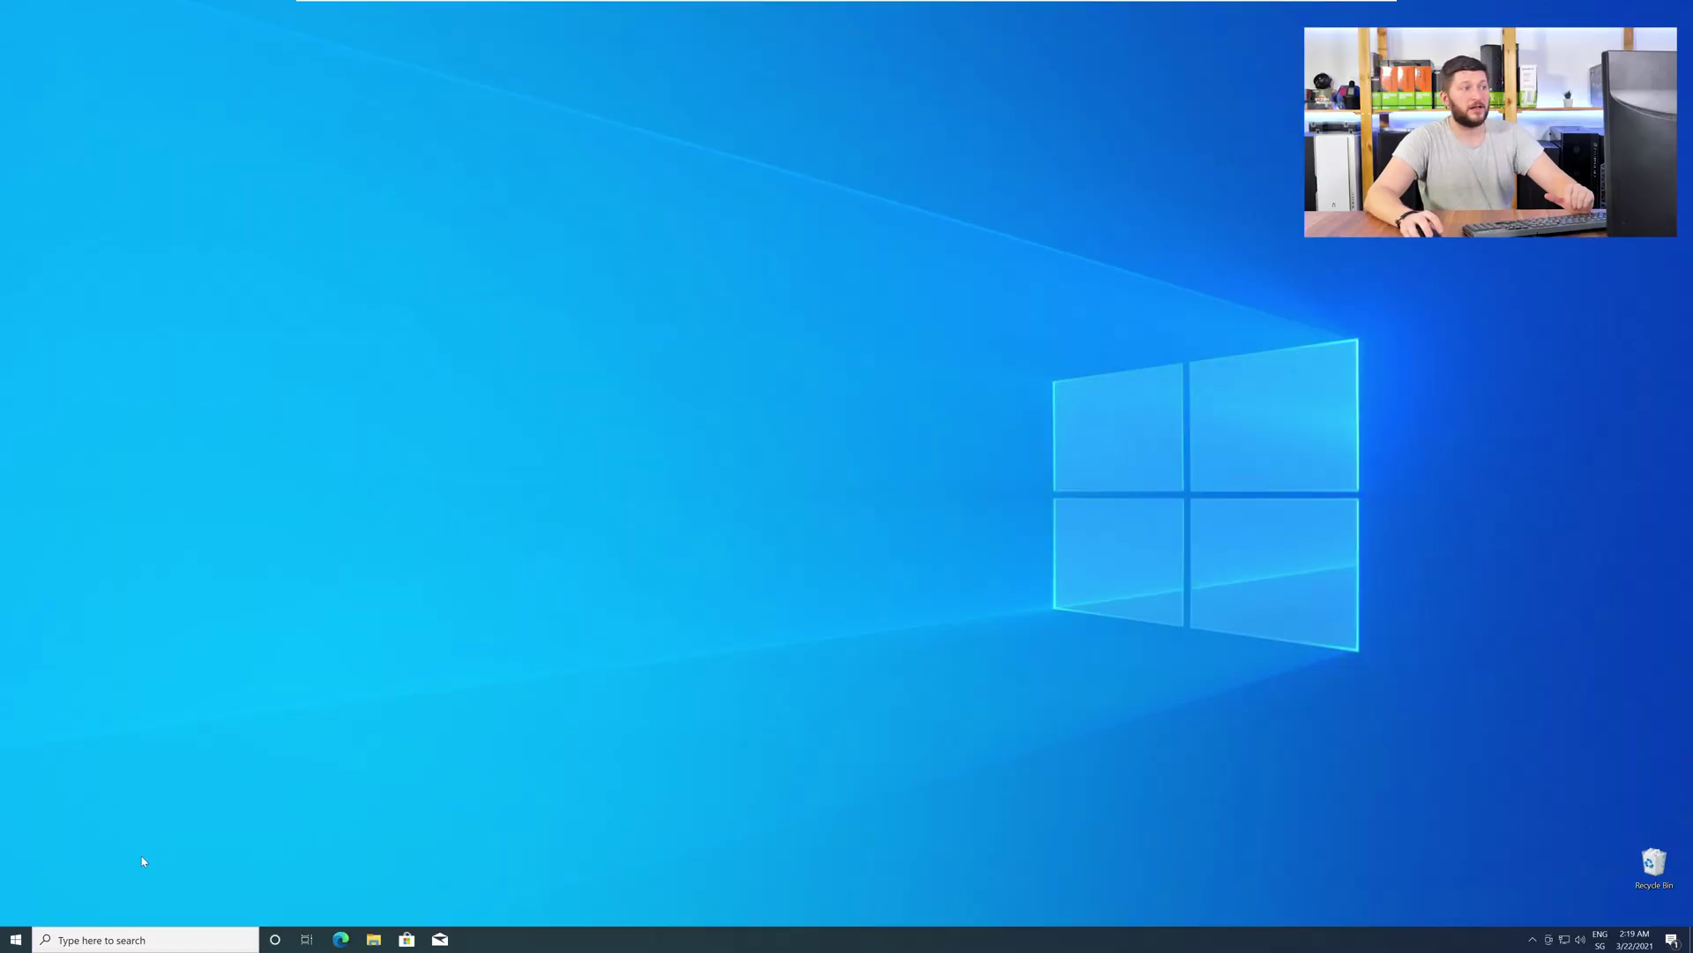
Step: Open System from the Start context menu and confirm the system type is 64-bit
{"action": "right_click", "coordinate": [10, 940]}
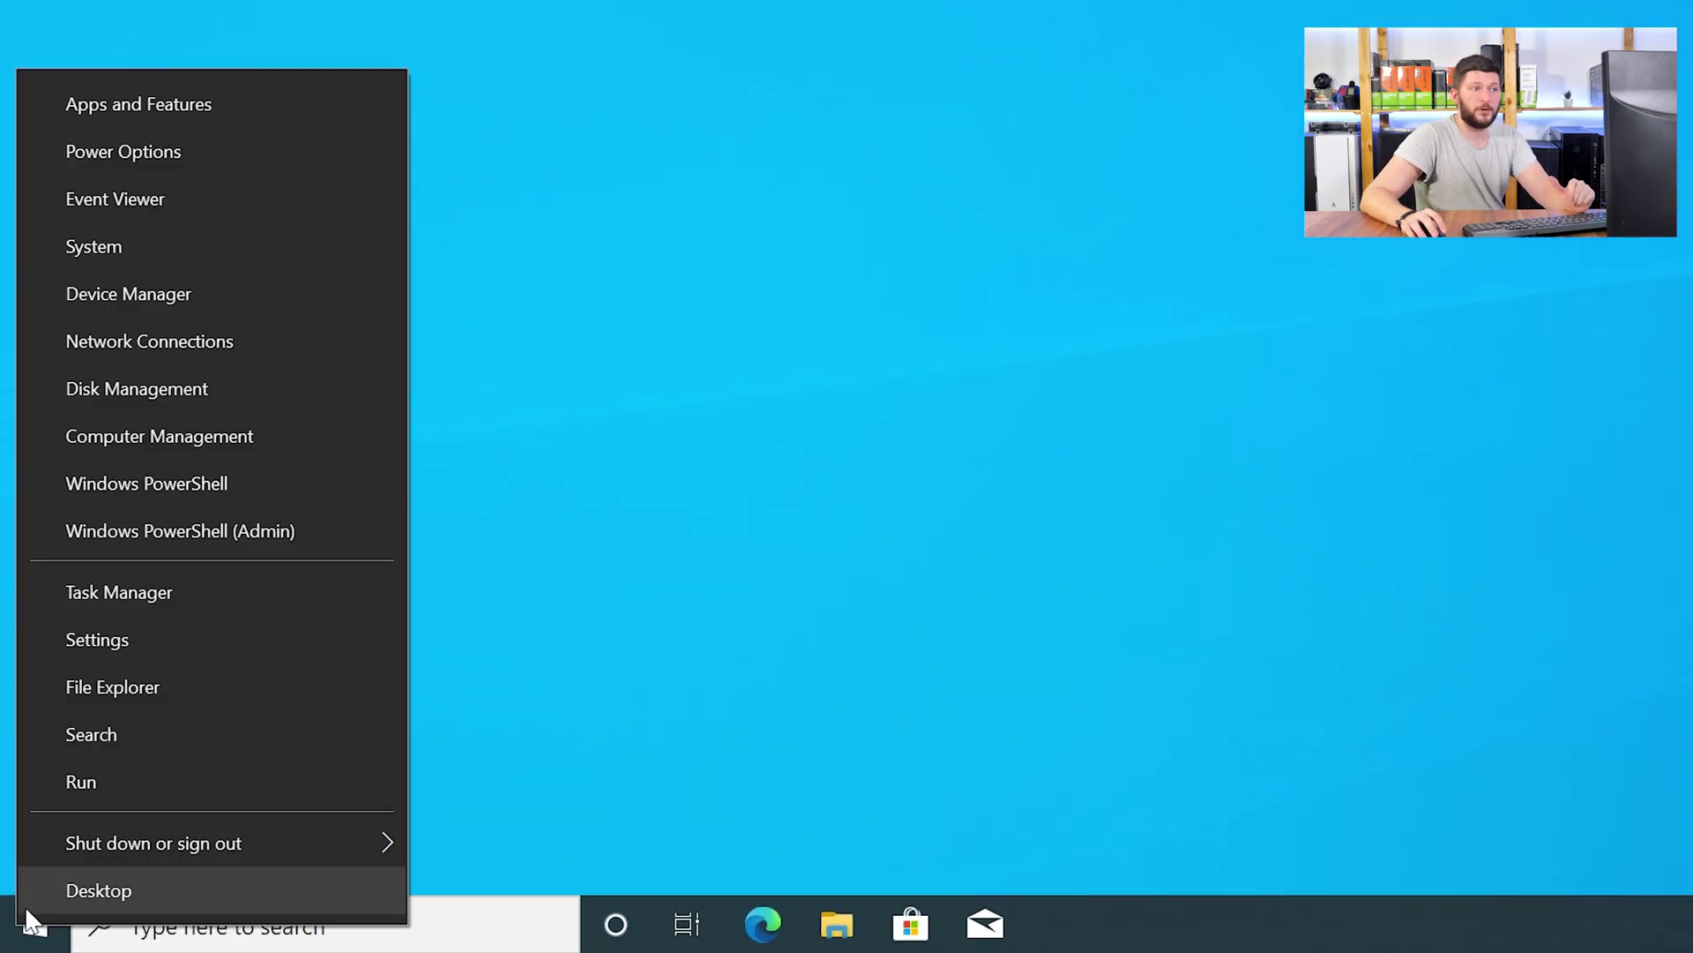
{"action": "left_click", "coordinate": [203, 248]}
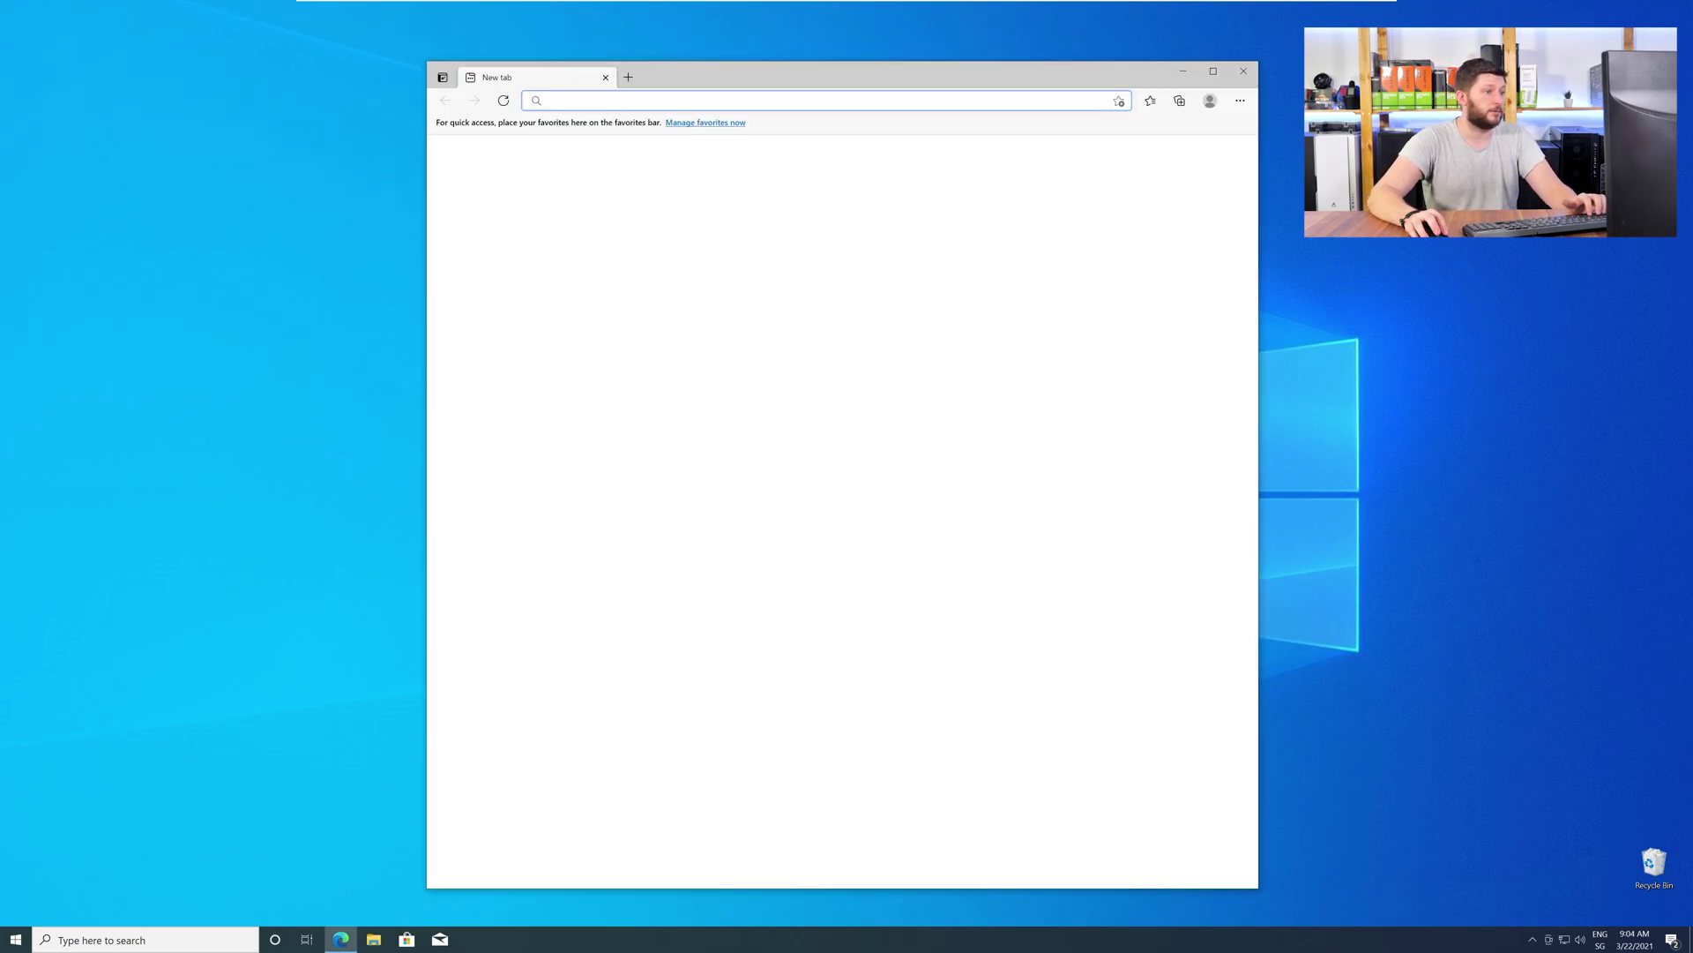
Step: Load the sts-tutorial.com/download/unarc page and download the 32-bit unarc.dll zip
{"action": "type", "text": "https://www.sts-tutorial.com/download/unarc"}
{"action": "key", "text": "Return"}
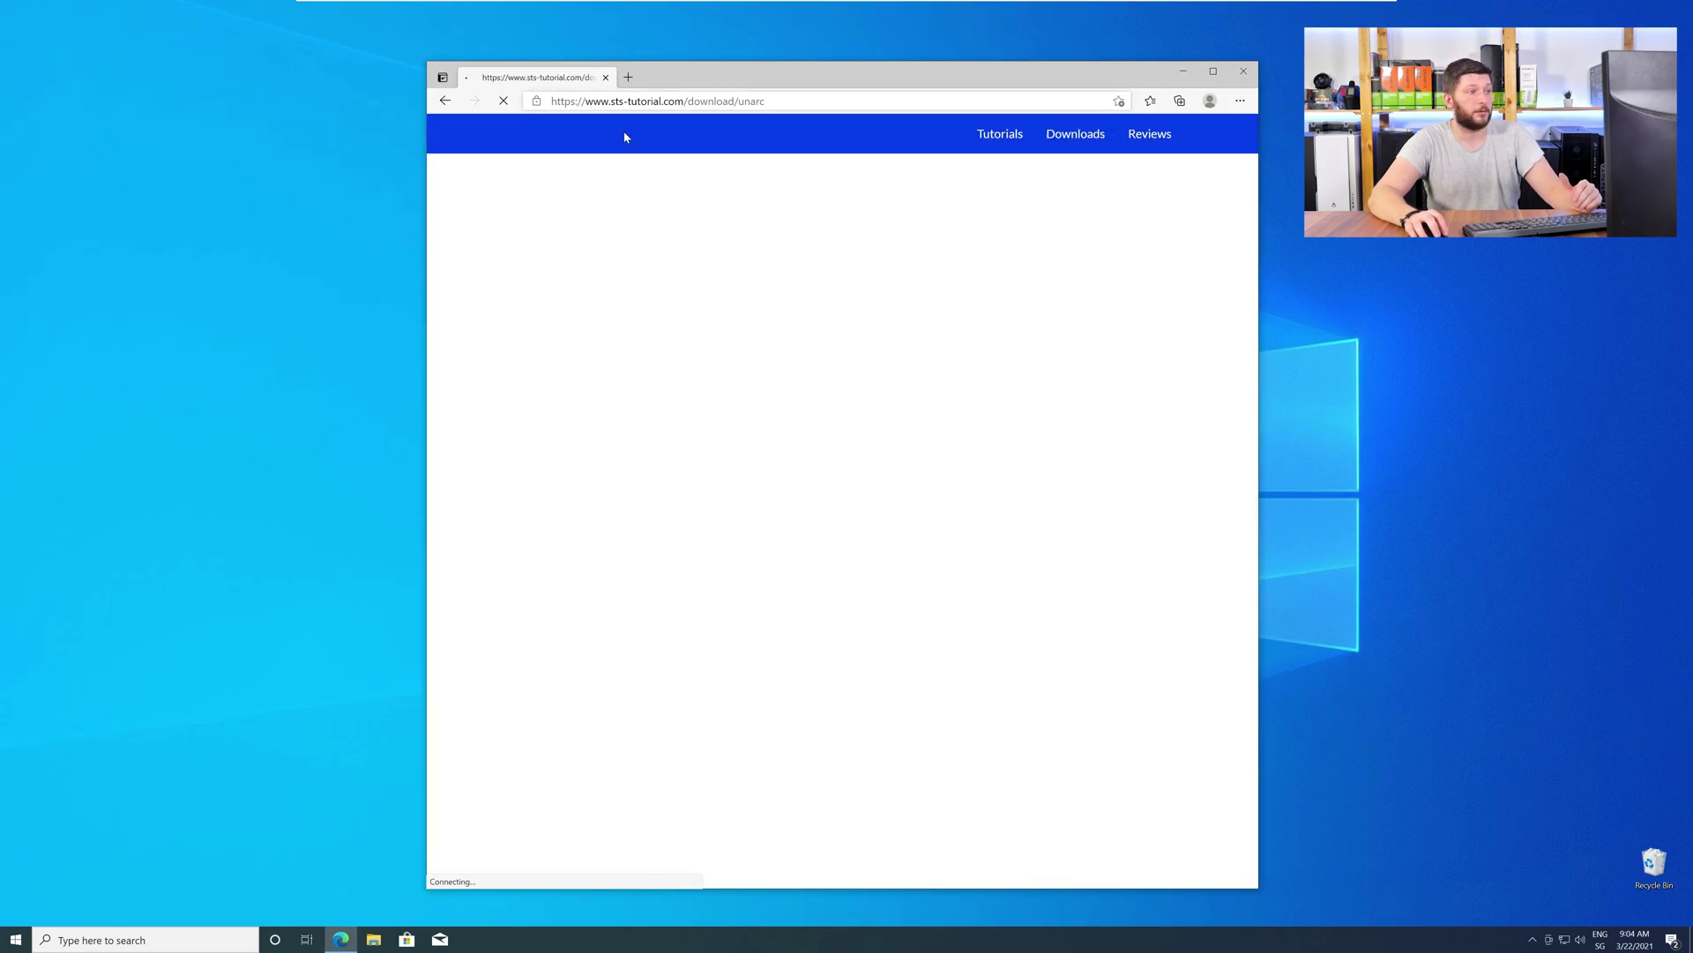
{"action": "scroll", "coordinate": [838, 511], "scroll_direction": "down", "scroll_amount": 15}
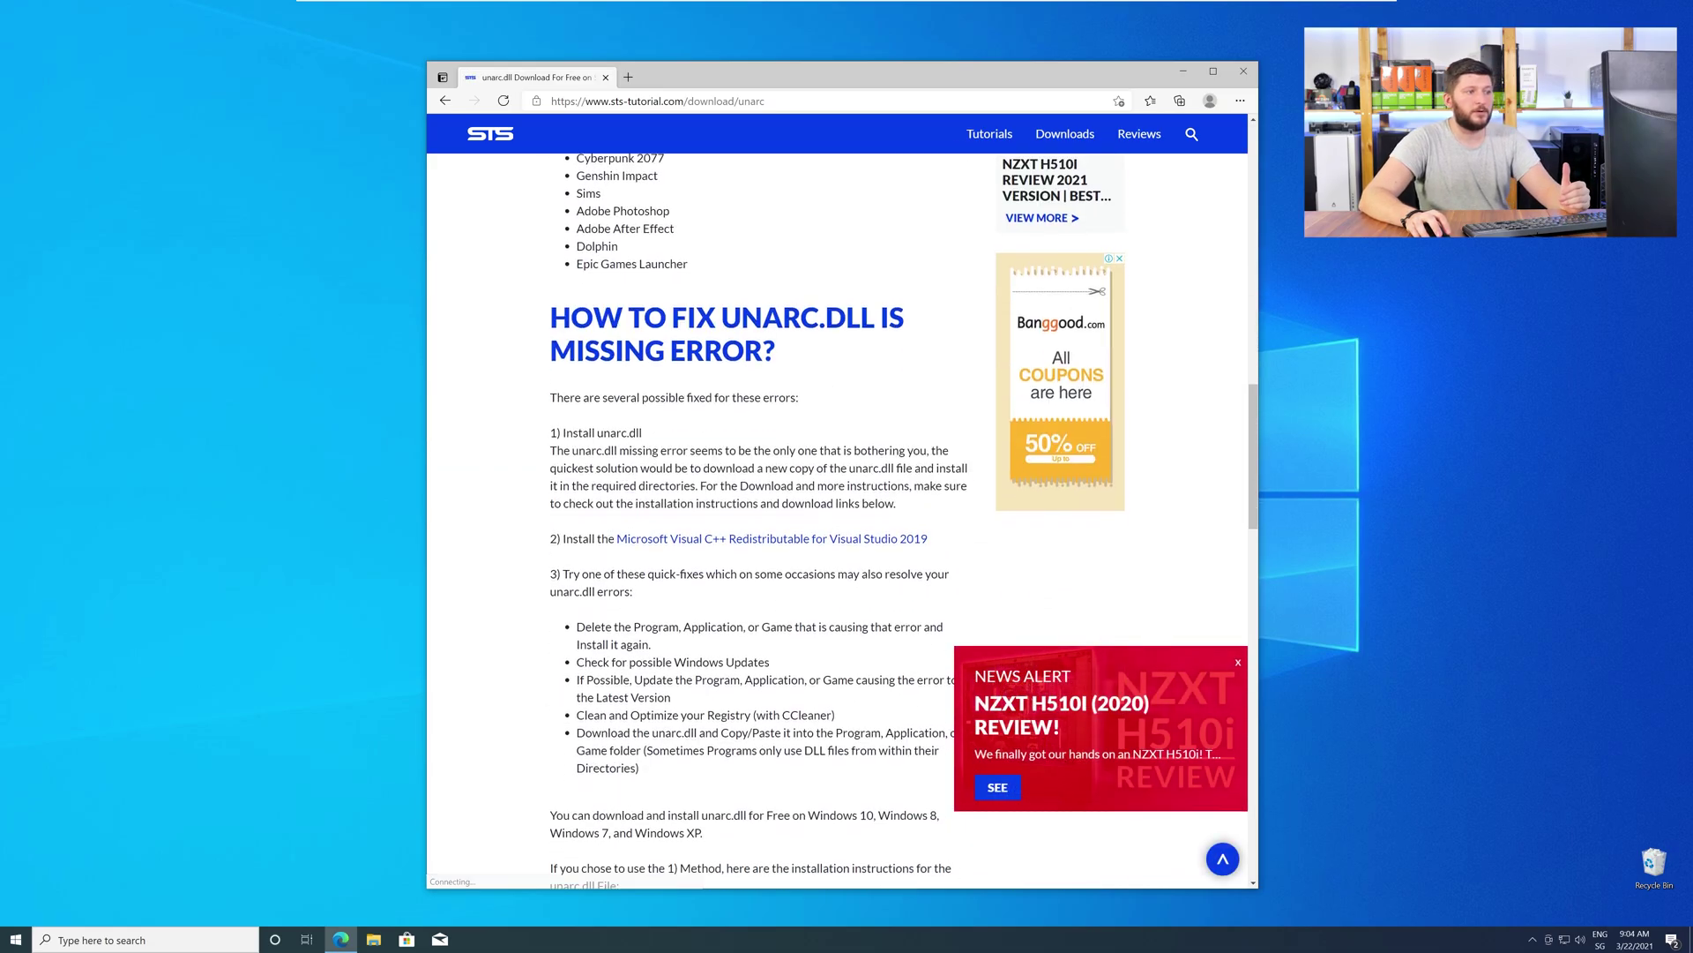
{"action": "scroll", "coordinate": [928, 263], "scroll_direction": "down", "scroll_amount": 15}
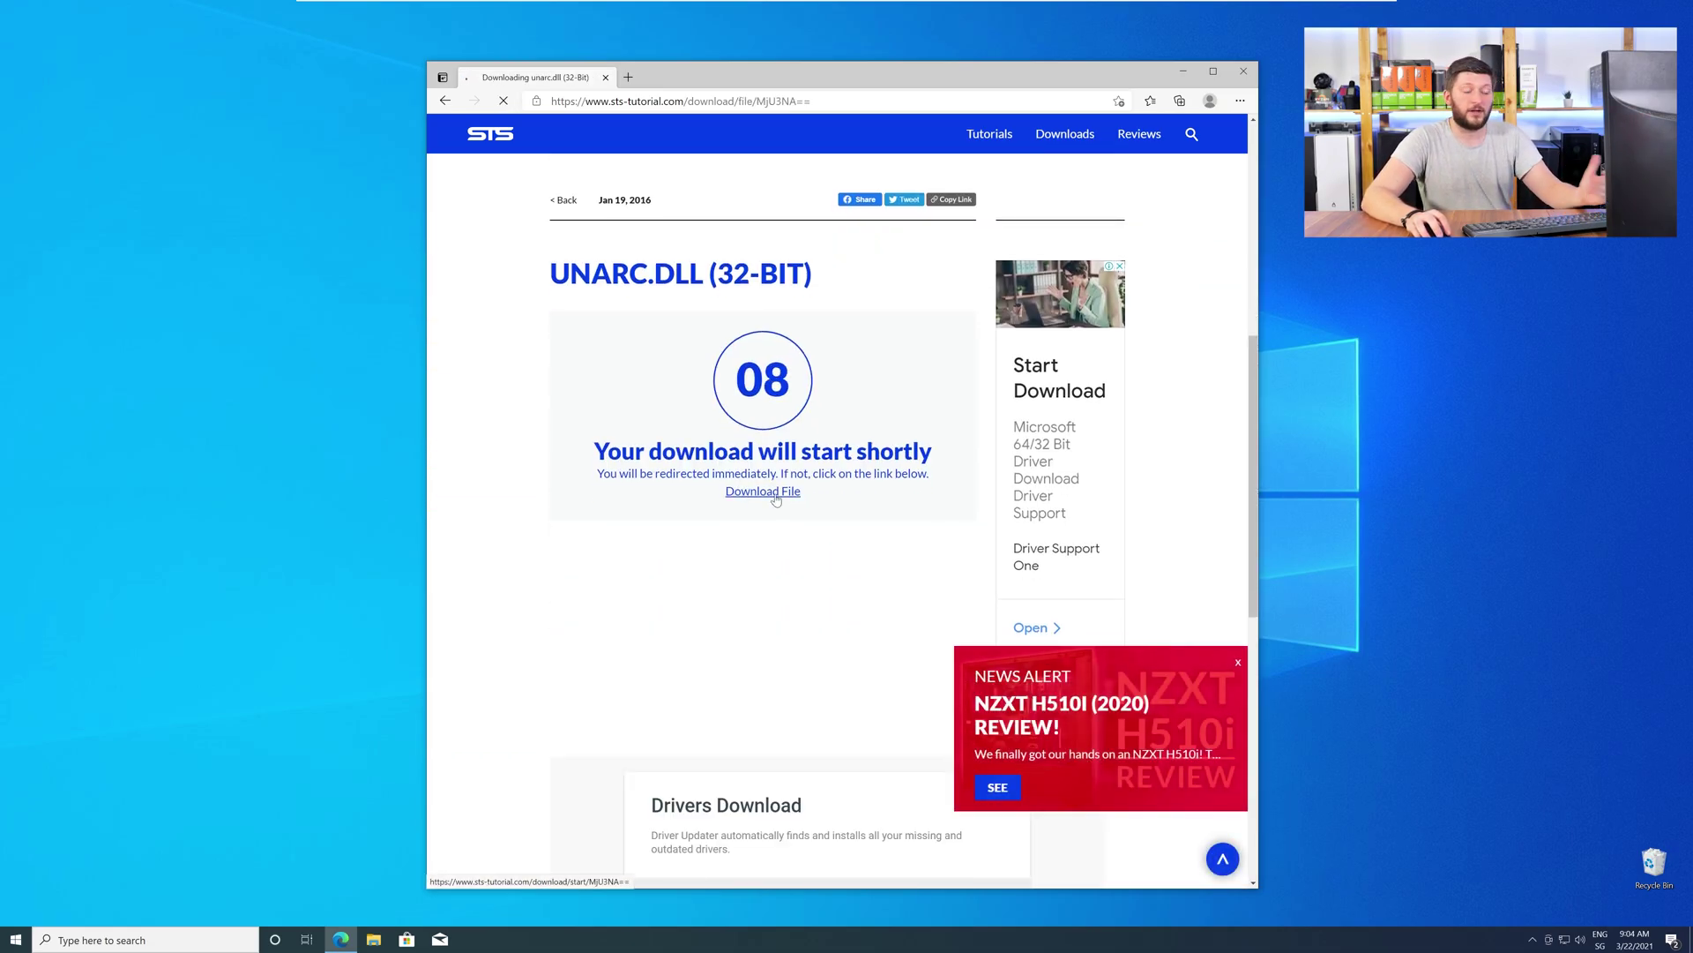
{"action": "left_click", "coordinate": [881, 481]}
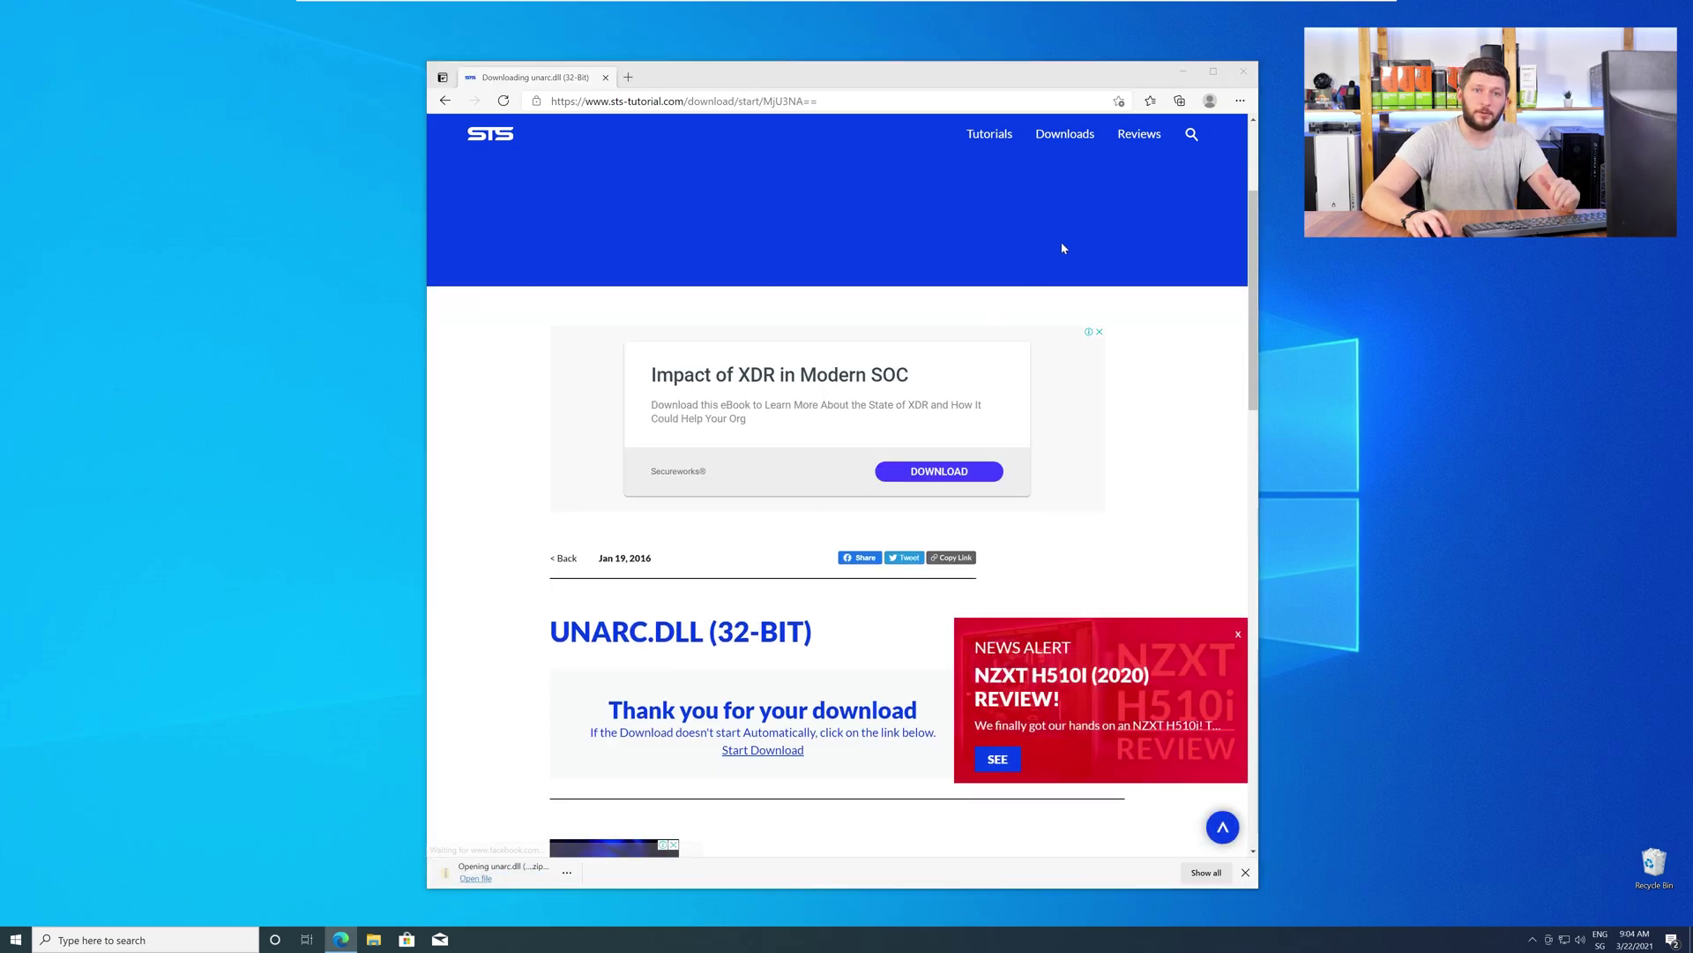
Step: Open the zip's unarc.dll (32-Bit) folder beside a second Explorer window showing C:\Windows
{"action": "left_click", "coordinate": [1244, 70]}
{"action": "left_click_drag", "start_coordinate": [794, 253], "coordinate": [762, 491]}
{"action": "double_click", "coordinate": [680, 593]}
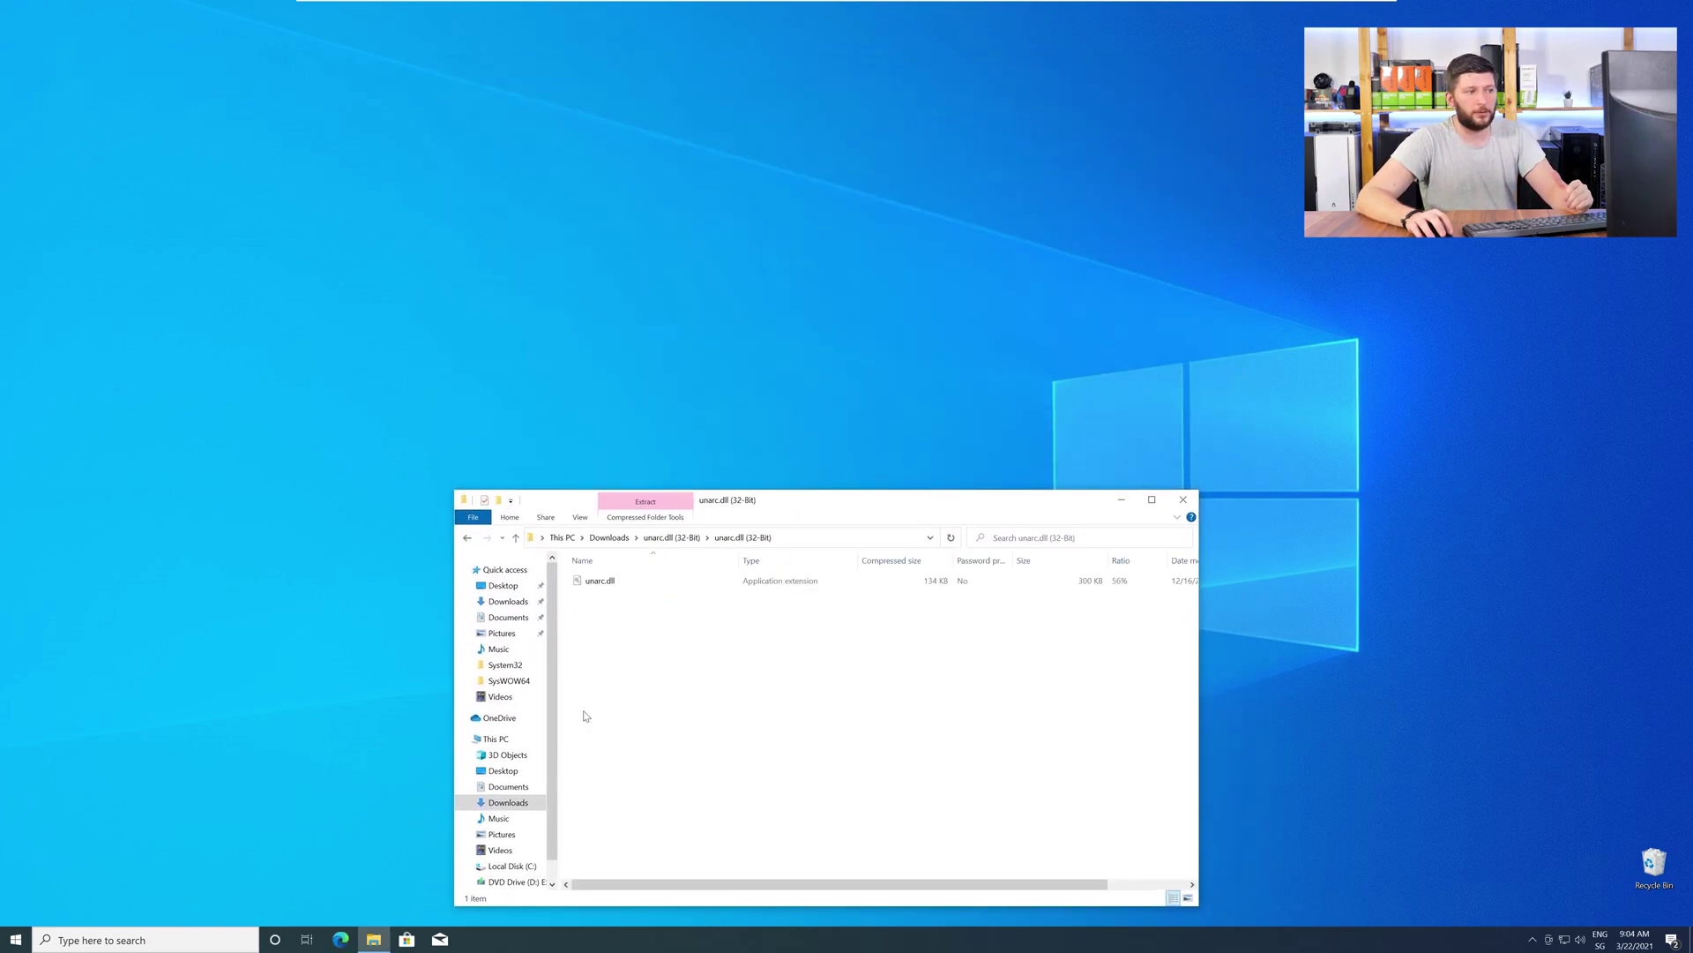
{"action": "left_click", "coordinate": [378, 942]}
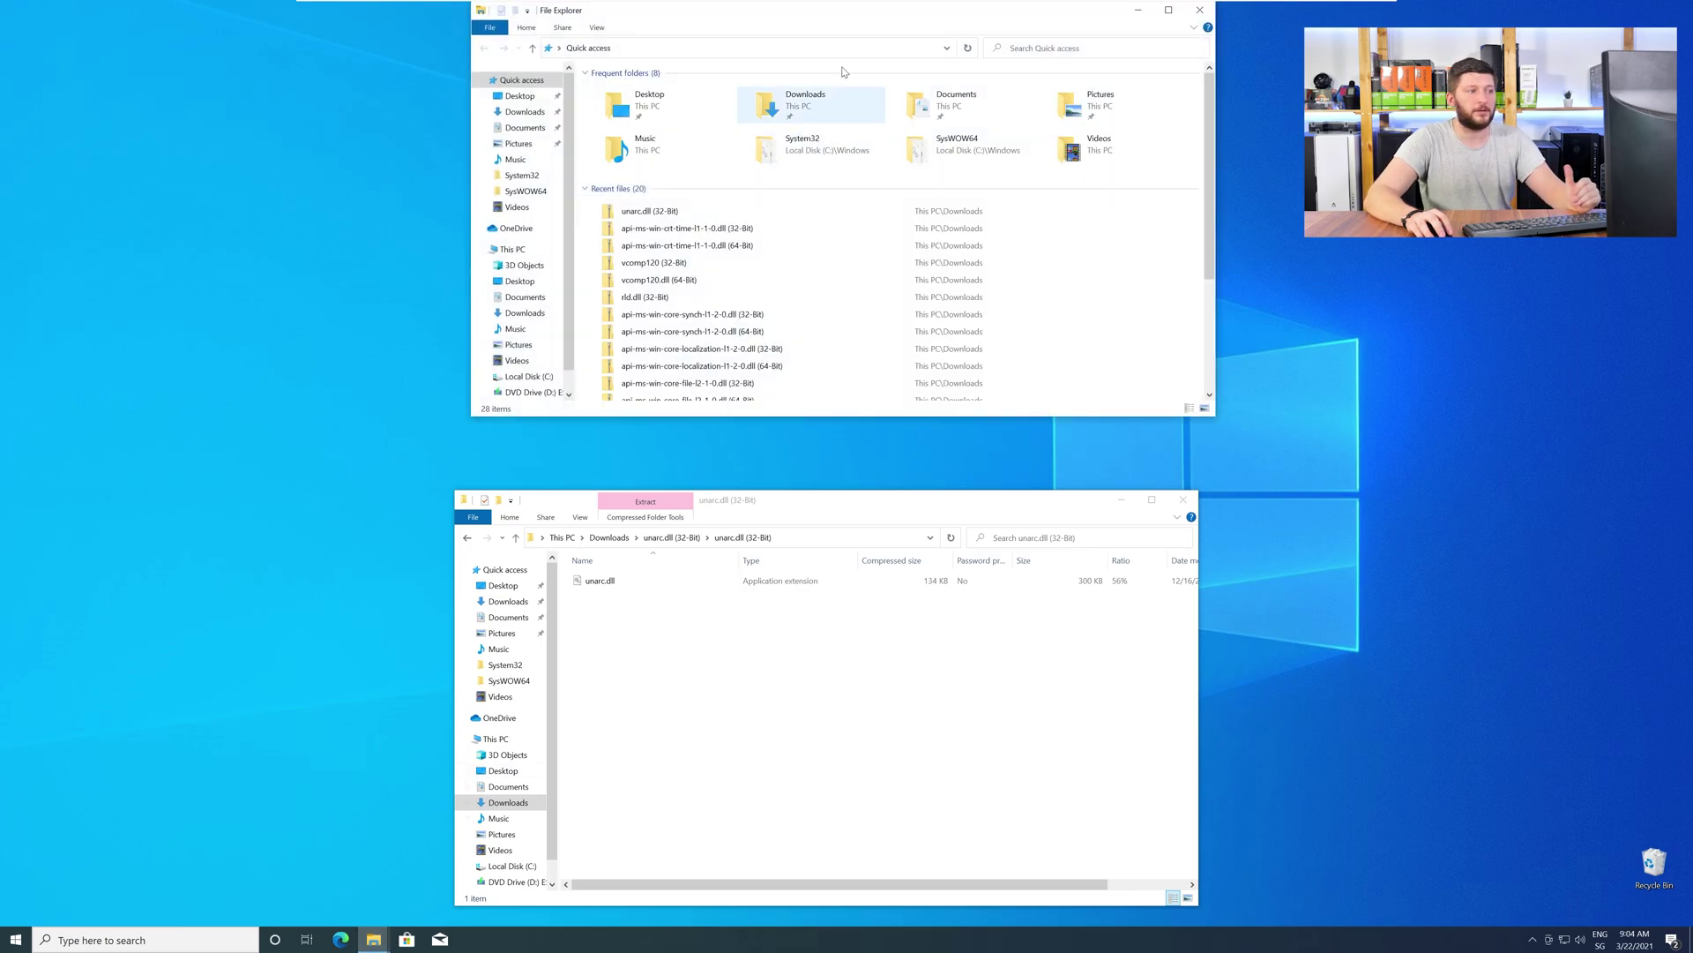
{"action": "left_click_drag", "start_coordinate": [838, 18], "coordinate": [827, 103]}
{"action": "left_click", "coordinate": [503, 334]}
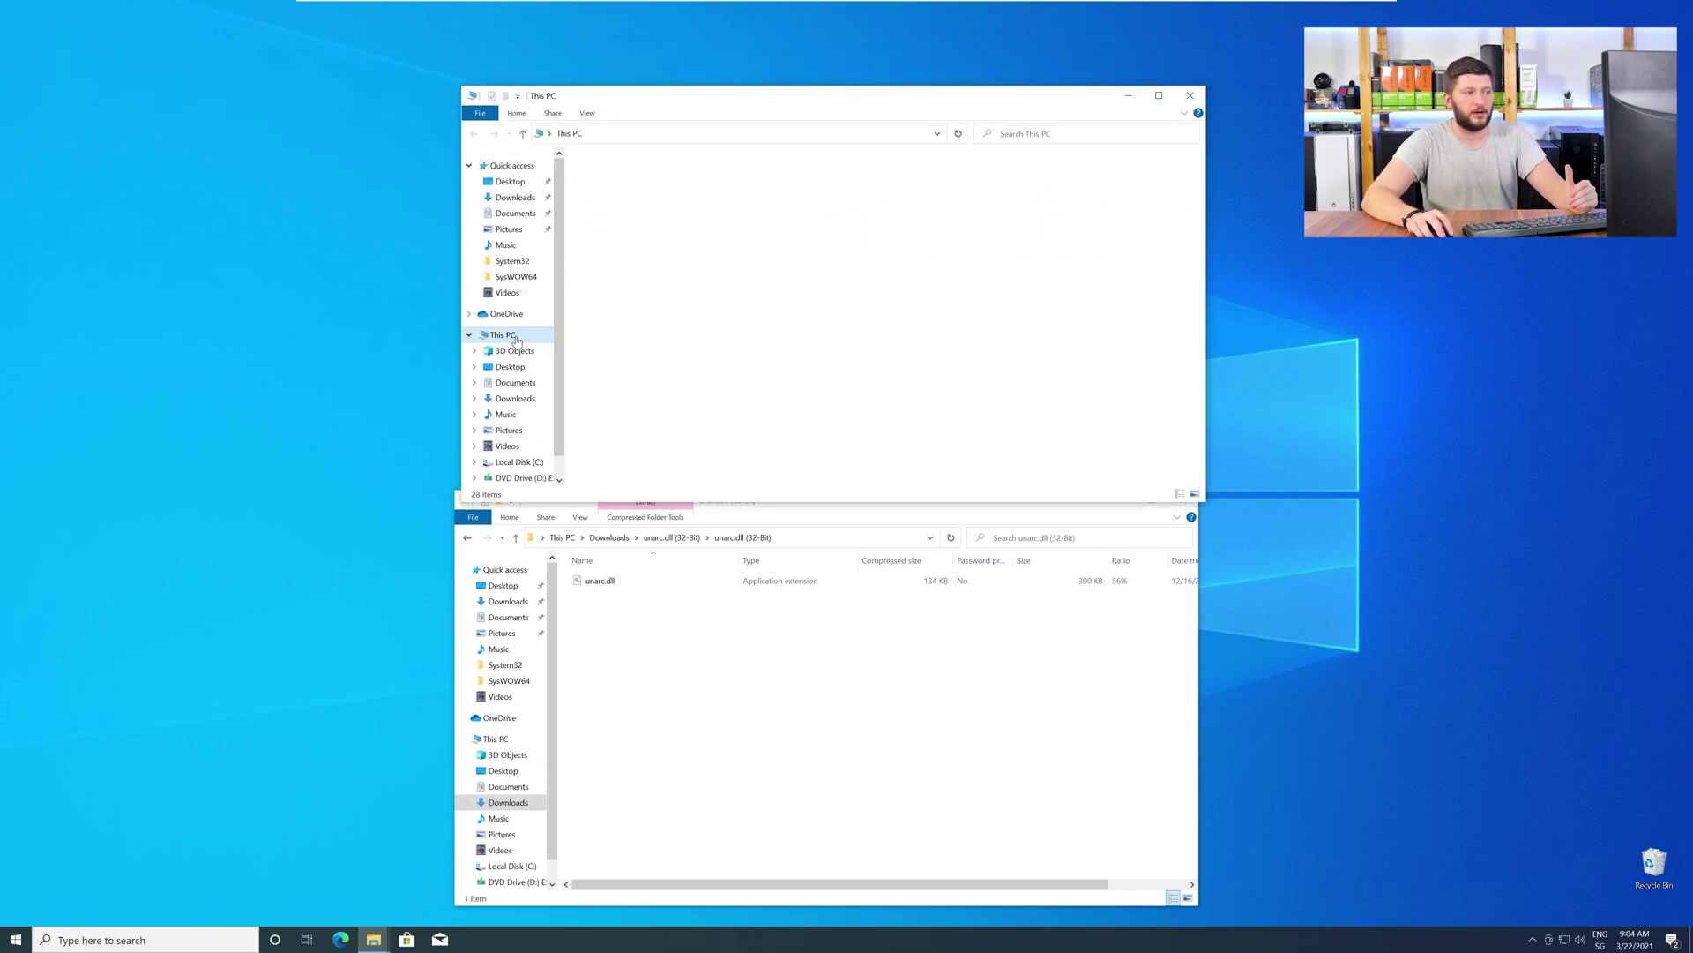
{"action": "double_click", "coordinate": [631, 313]}
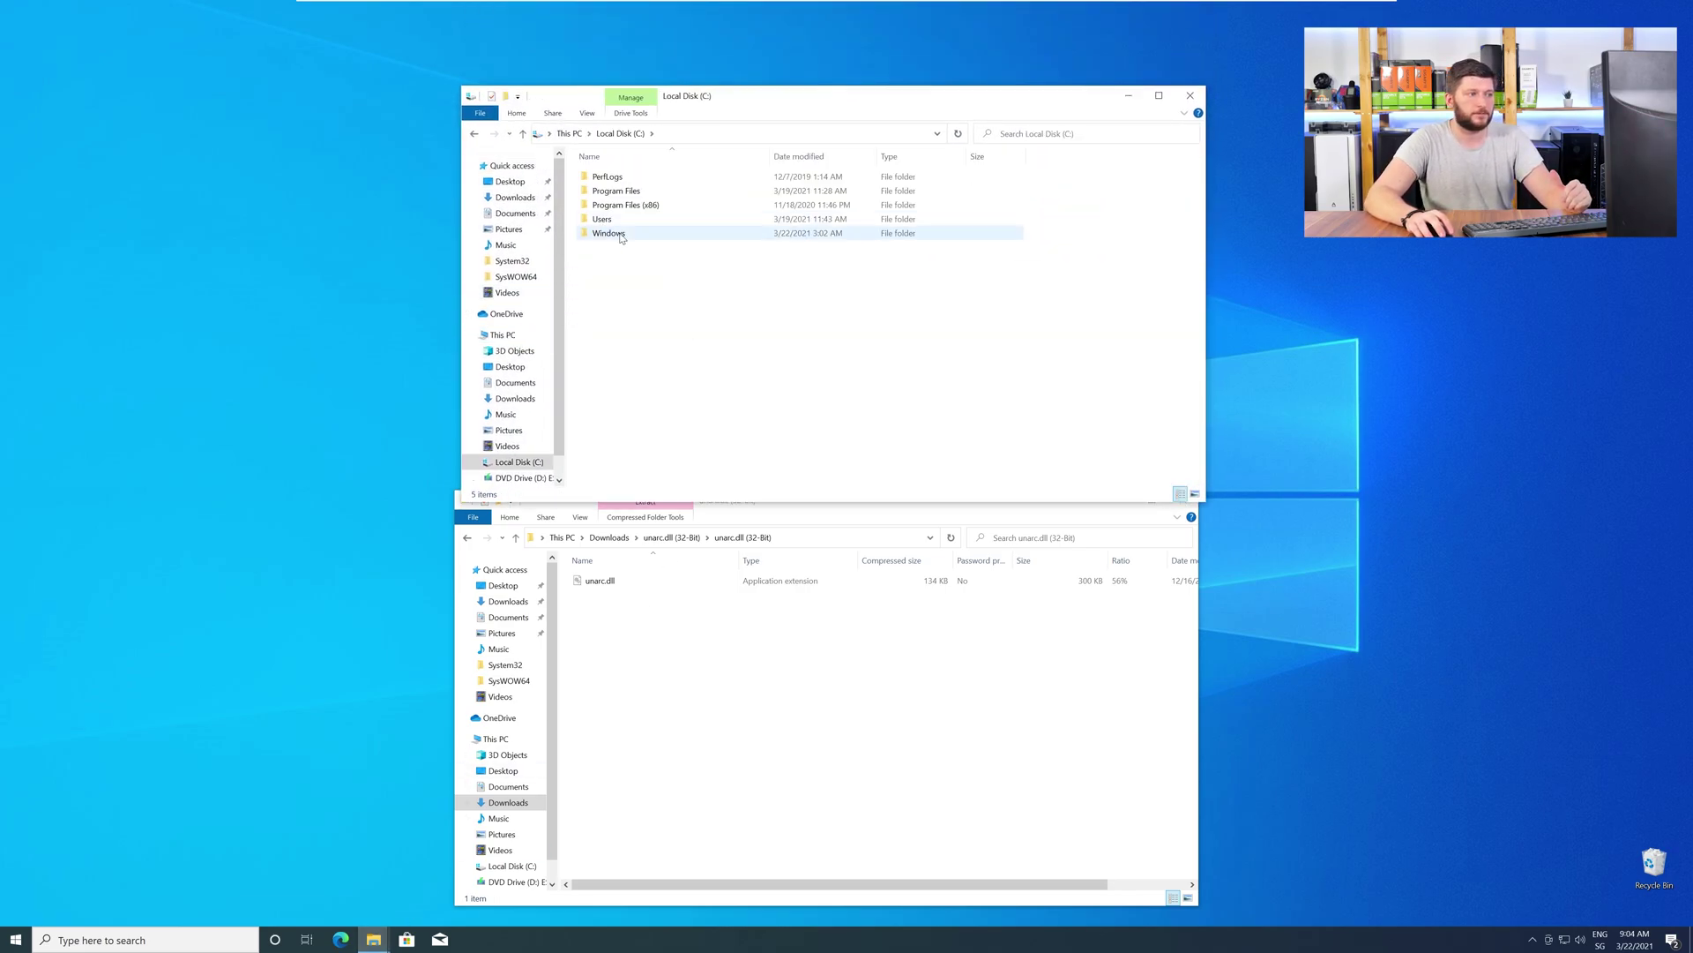
{"action": "double_click", "coordinate": [619, 233]}
{"action": "scroll", "coordinate": [623, 252], "scroll_direction": "down", "scroll_amount": 17}
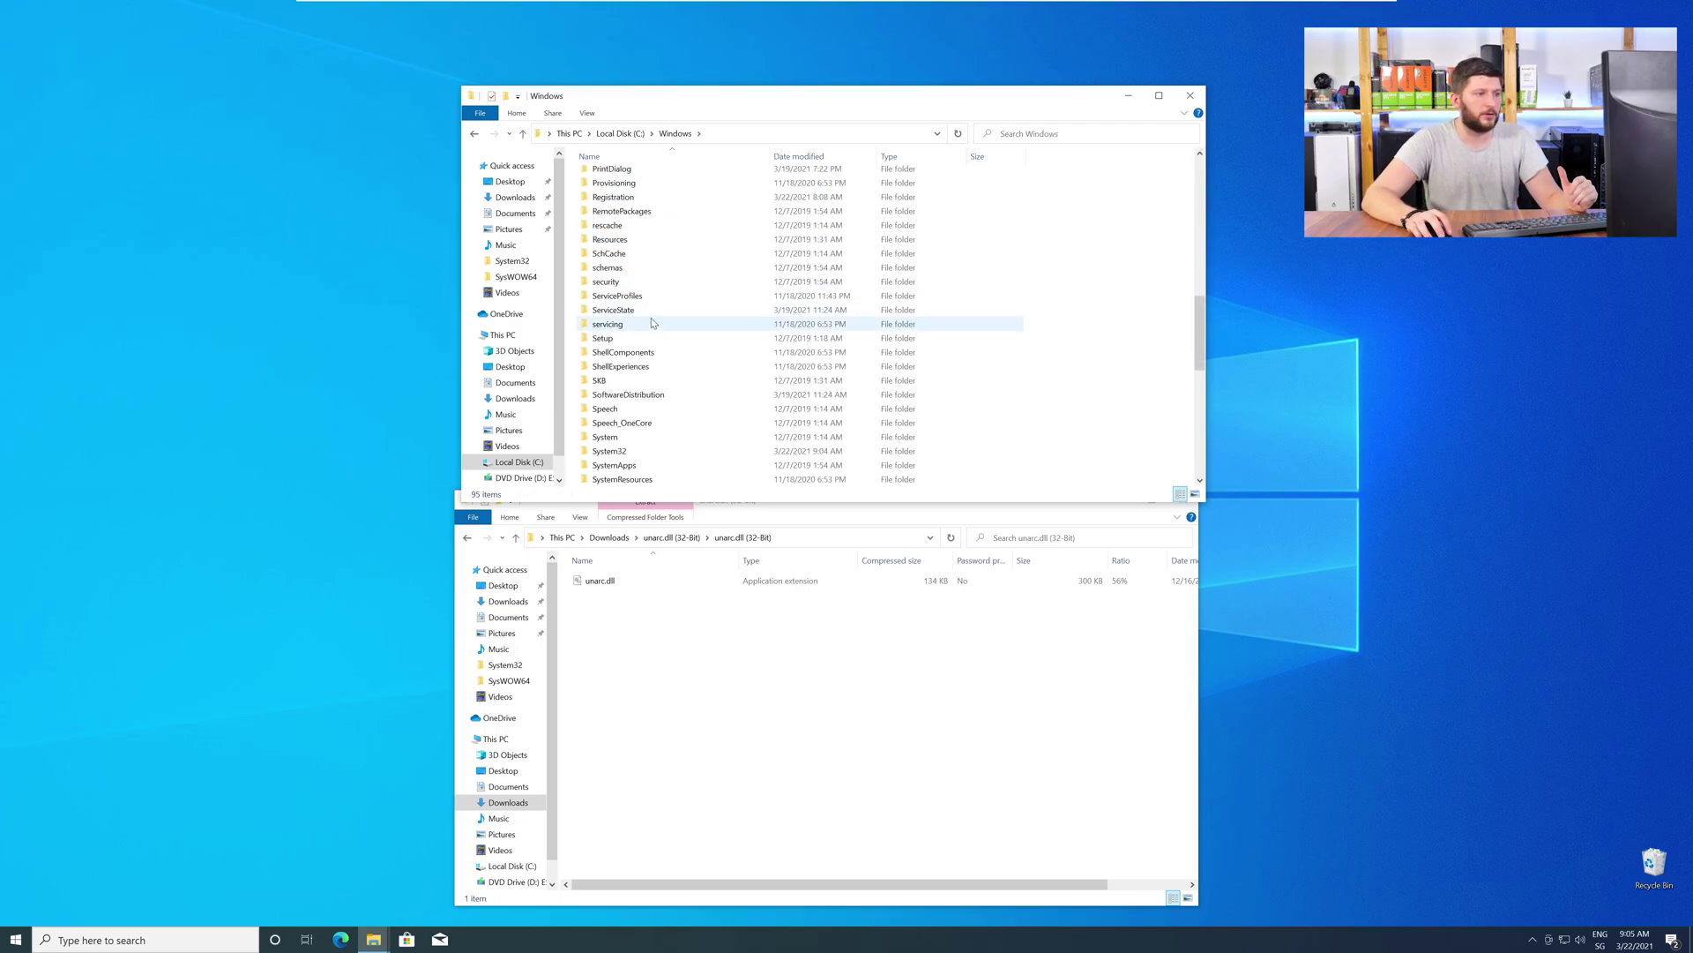
Step: Copy unarc.dll into System32, granting admin permission, and then into SysWOW64
{"action": "left_click", "coordinate": [629, 315]}
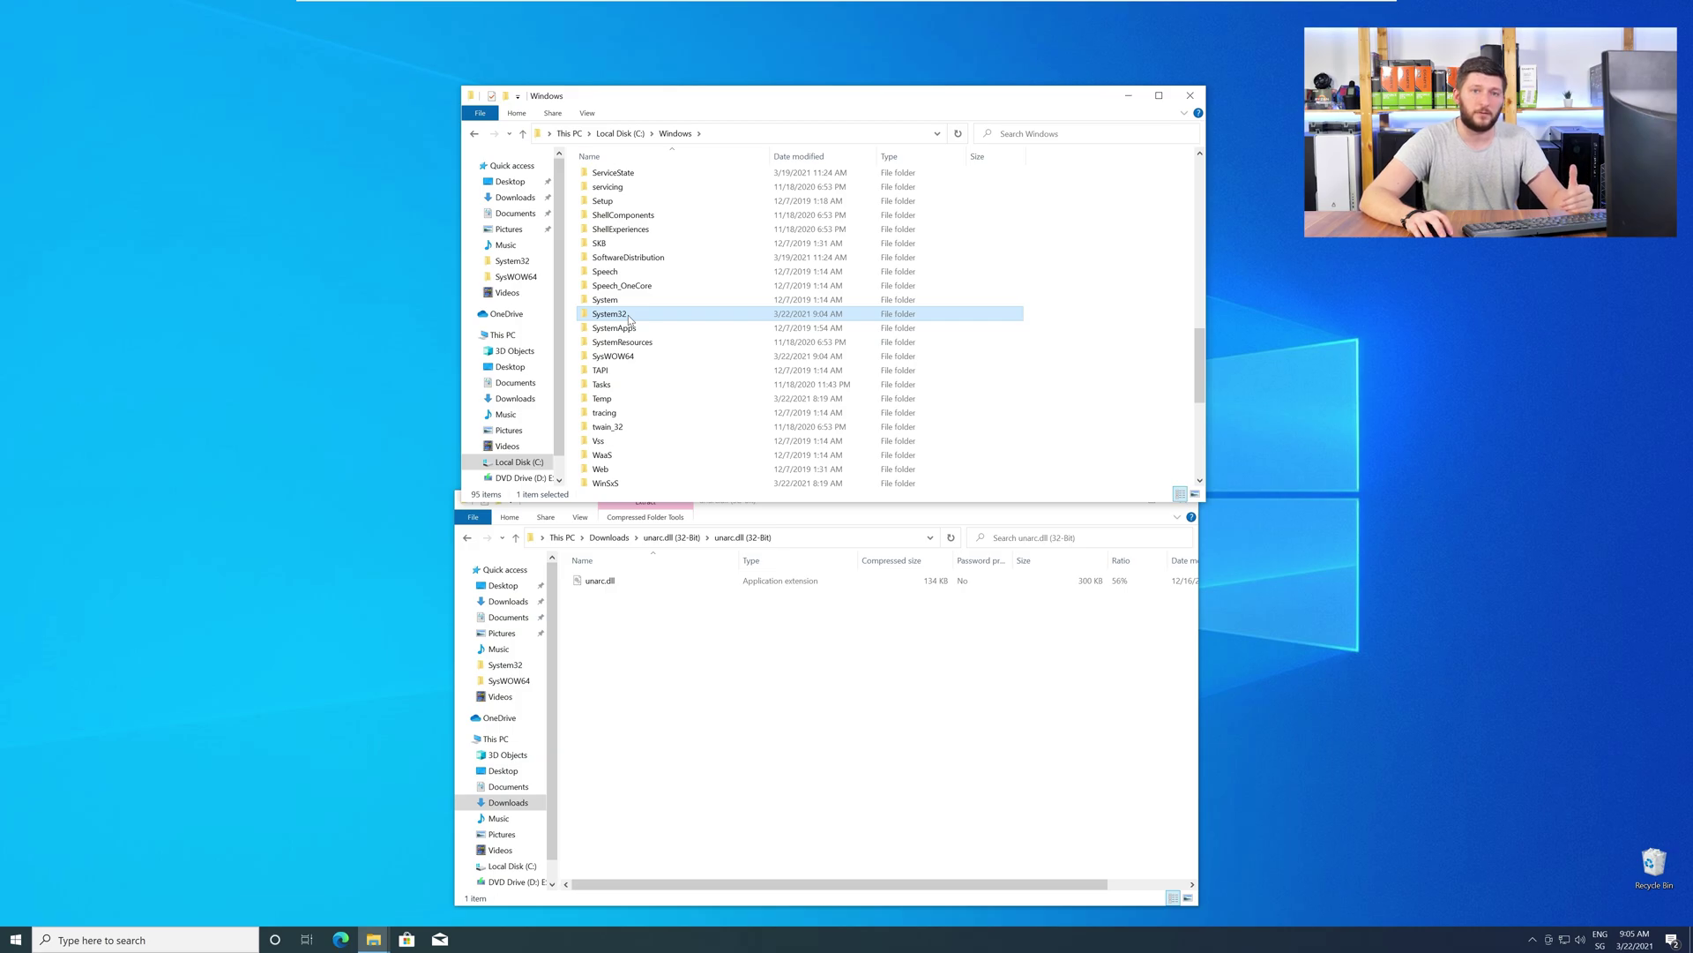
{"action": "left_click_drag", "start_coordinate": [599, 581], "coordinate": [612, 319]}
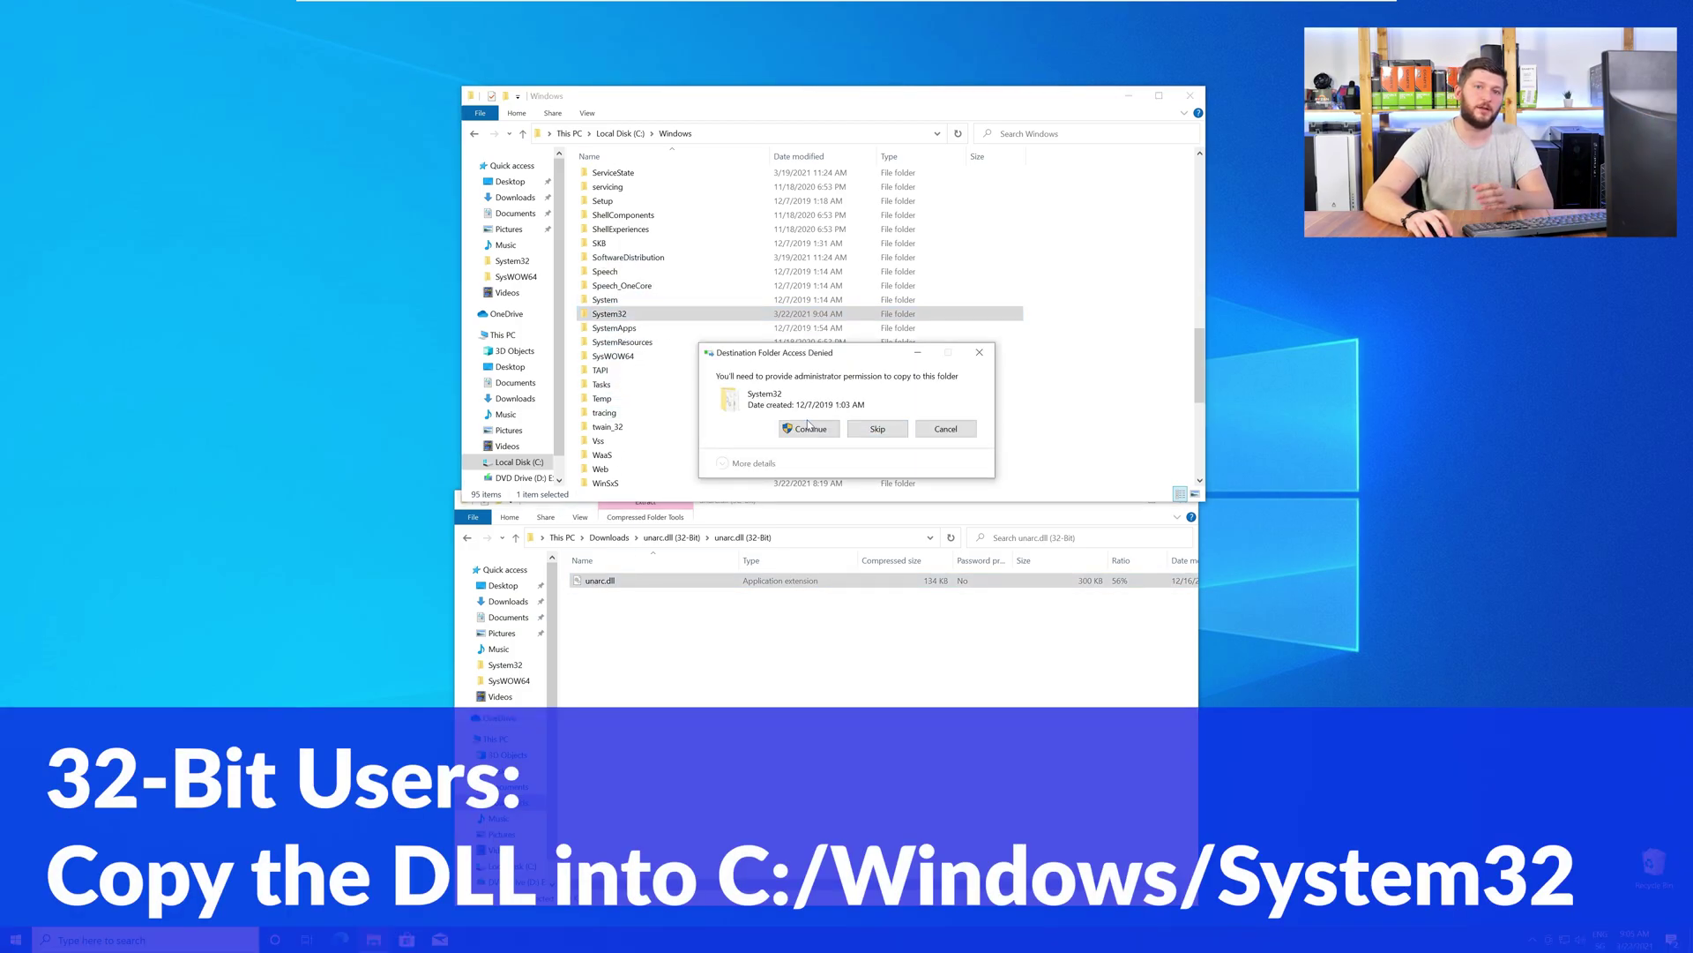
{"action": "left_click", "coordinate": [808, 428]}
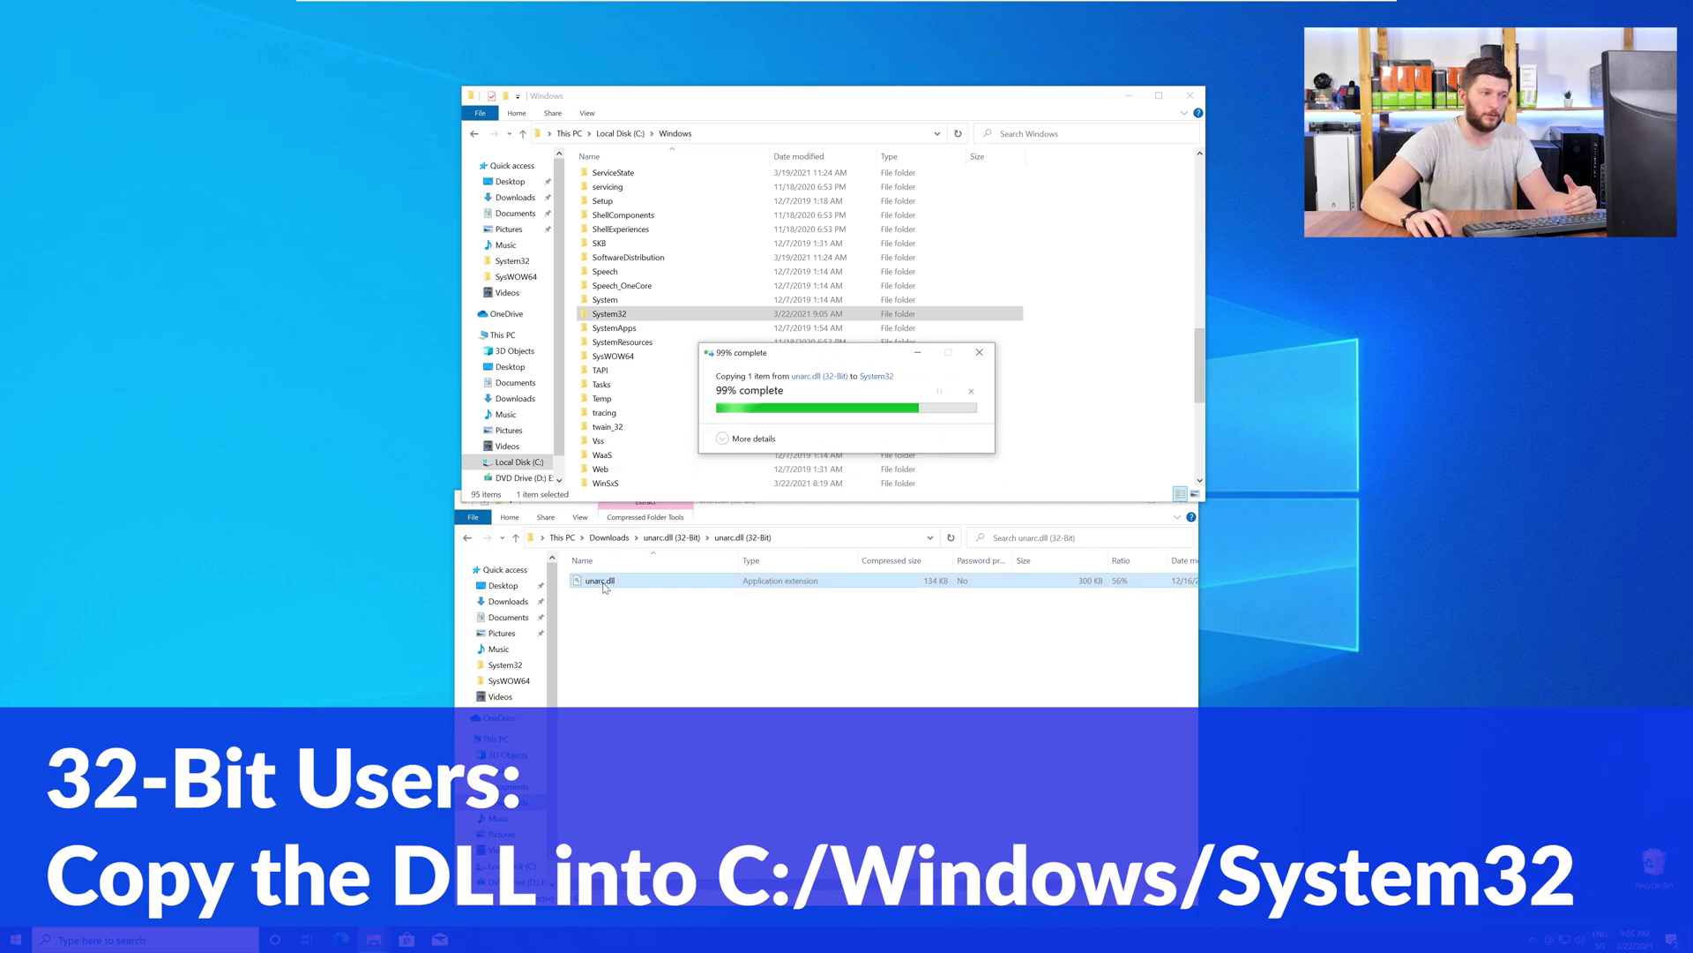
{"action": "left_click_drag", "start_coordinate": [605, 582], "coordinate": [613, 356]}
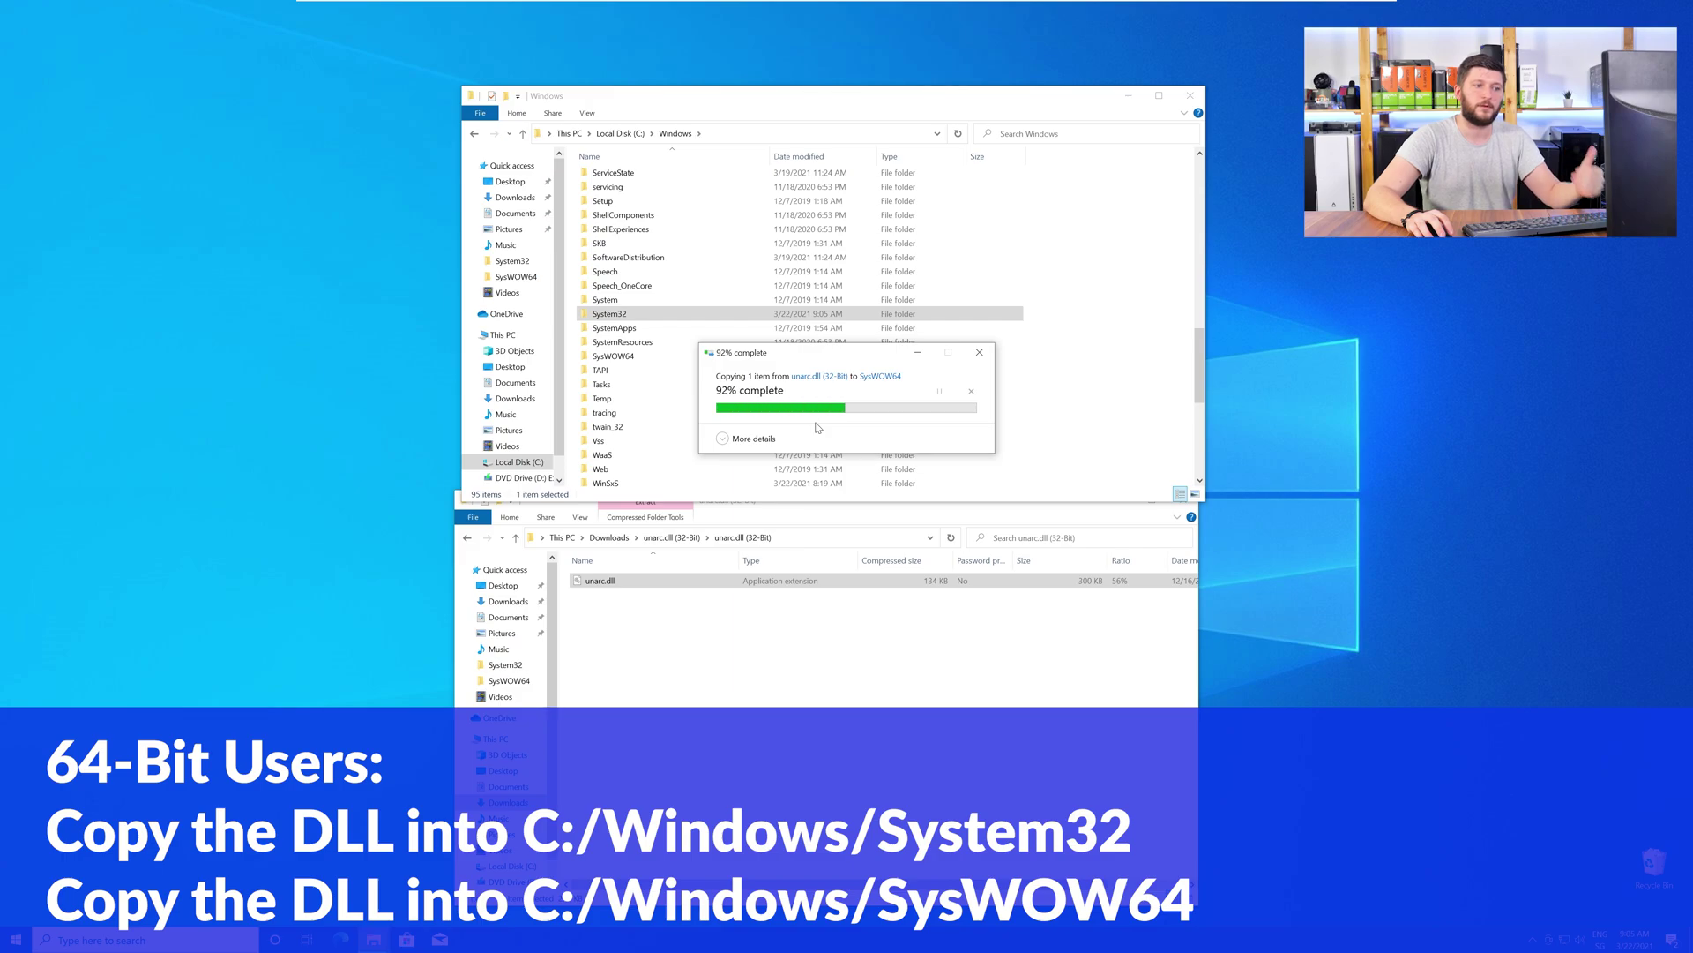
Step: Close the Windows folder and unarc.dll (32-Bit) Explorer windows
{"action": "left_click", "coordinate": [1191, 97]}
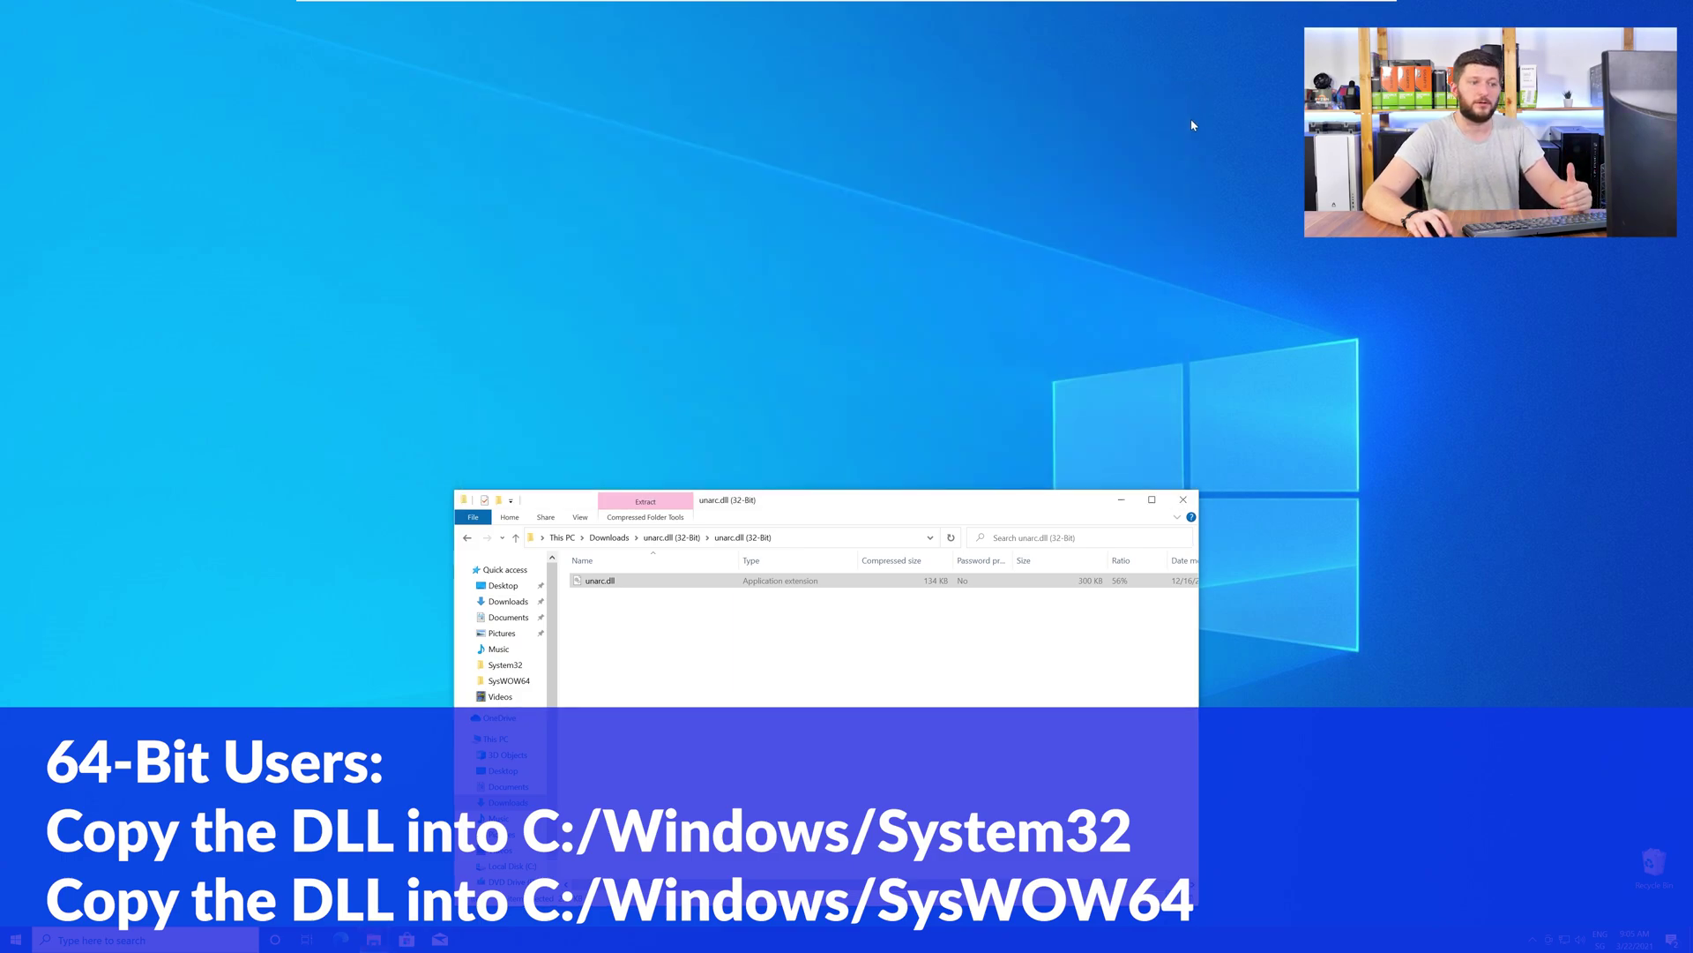
{"action": "left_click", "coordinate": [1183, 499]}
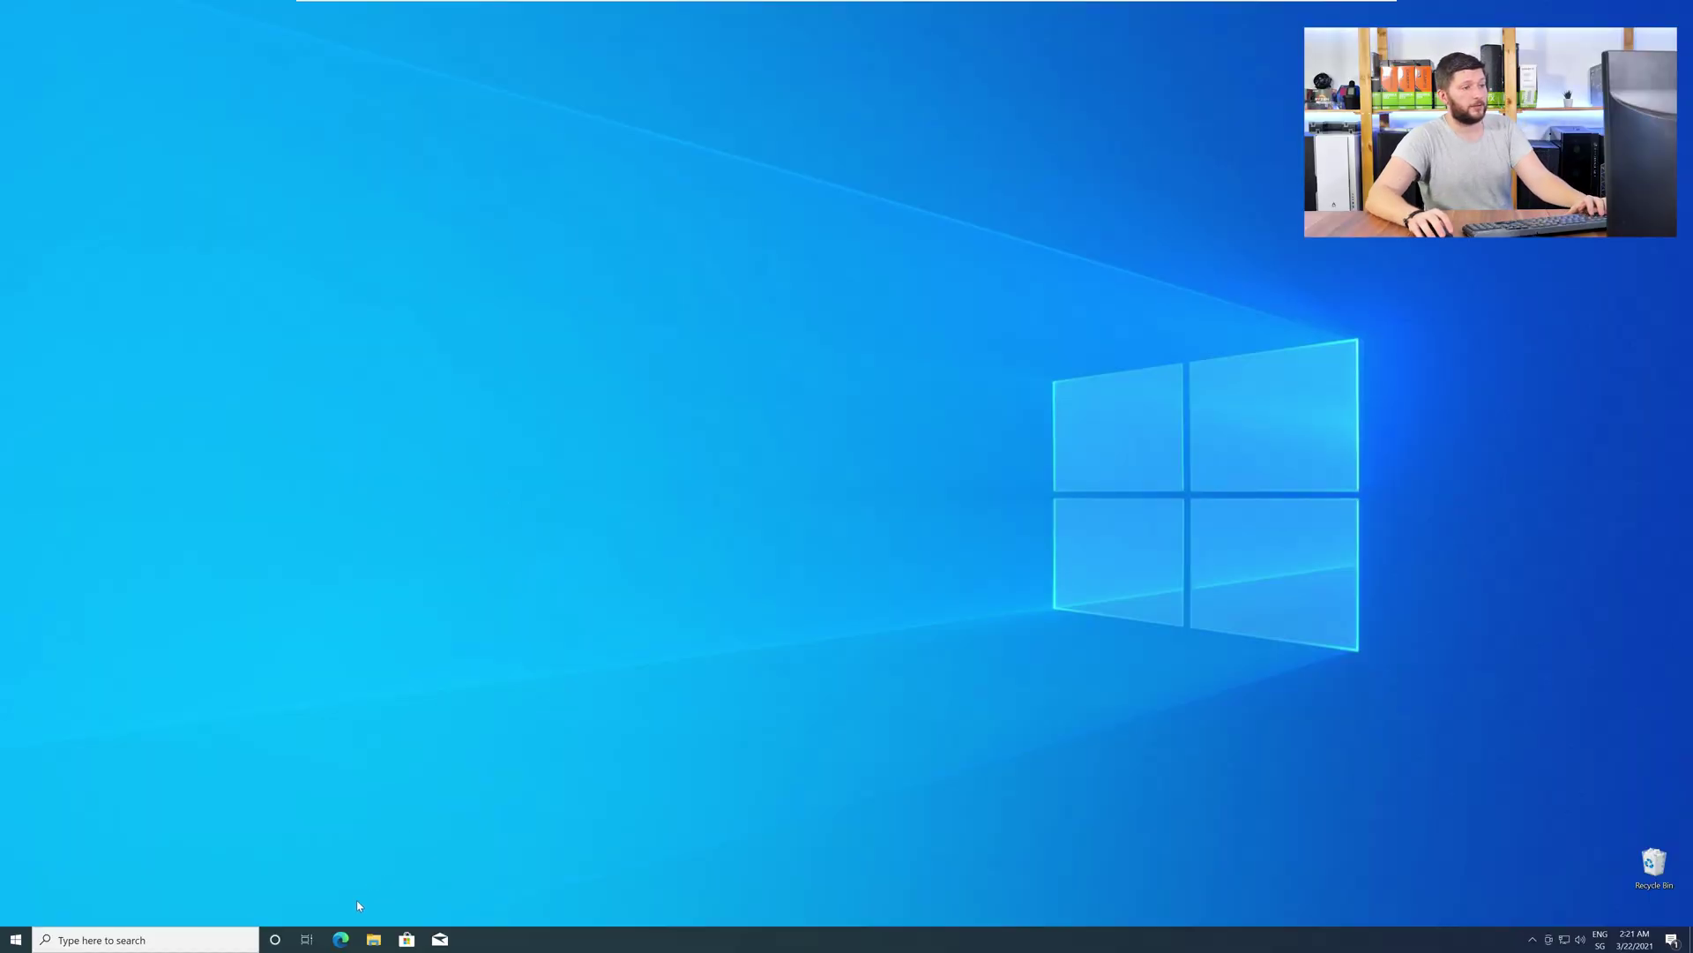
Step: Download vc_redist.x64.exe from the STS Tutorial credistributable2019 page in Edge and open it
{"action": "left_click", "coordinate": [340, 940]}
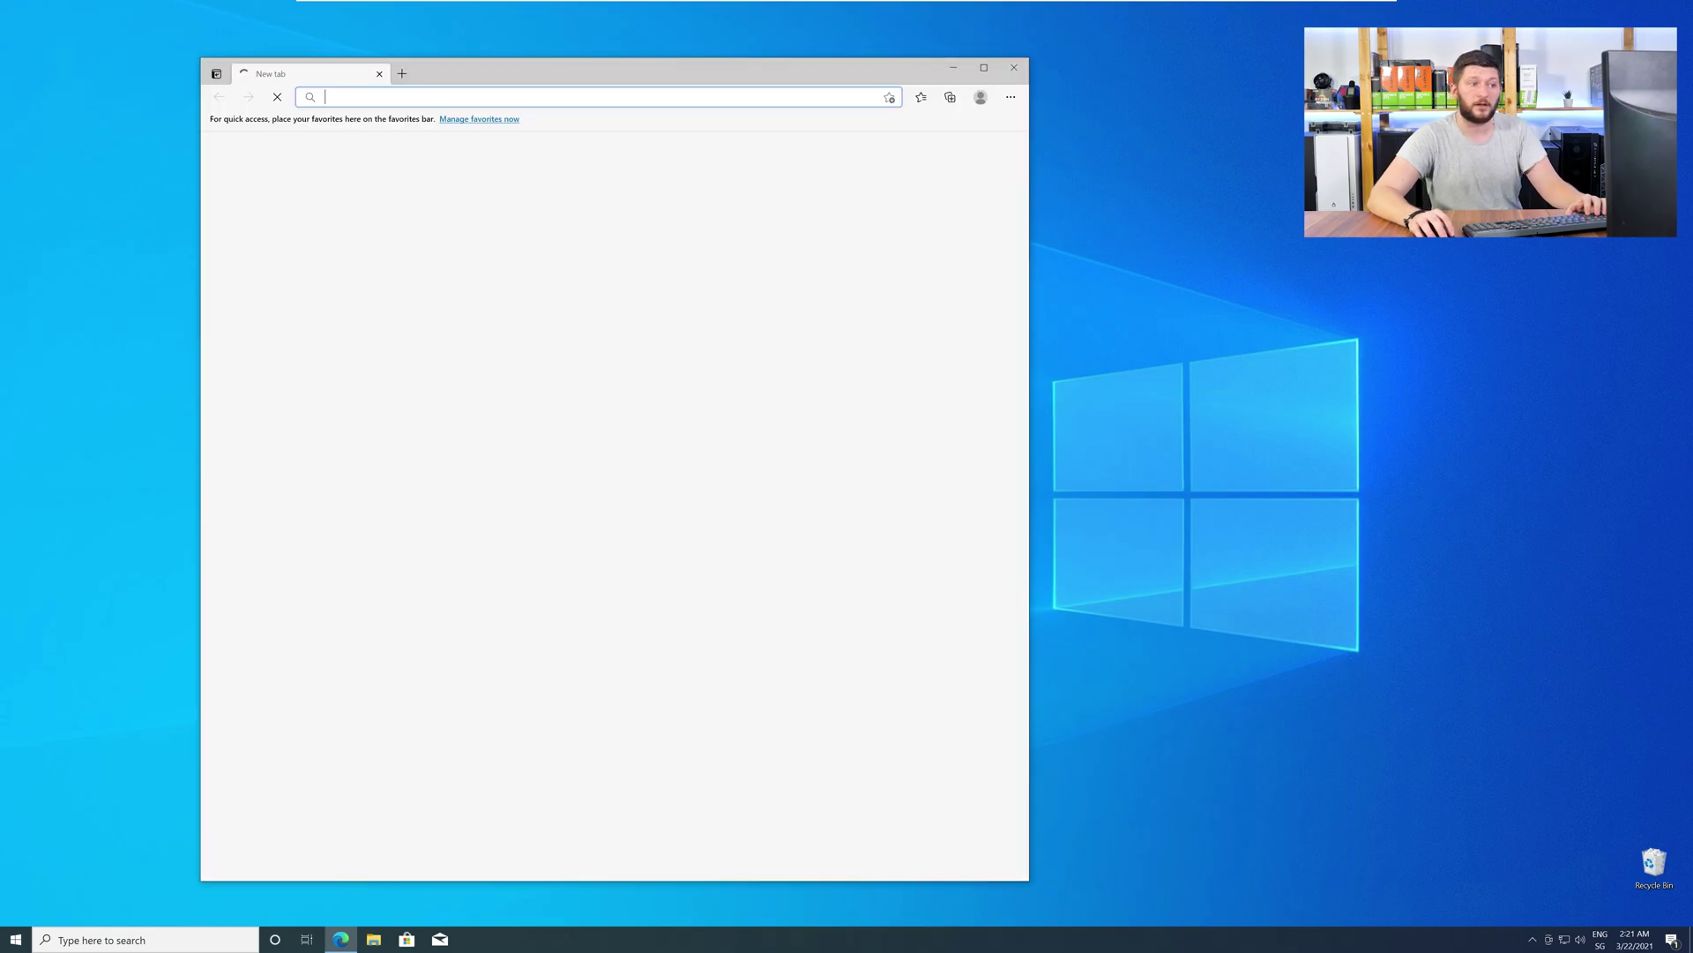
{"action": "type", "text": "https://www.sts-tutorial.com/download/credistributable2019"}
{"action": "key", "text": "Return"}
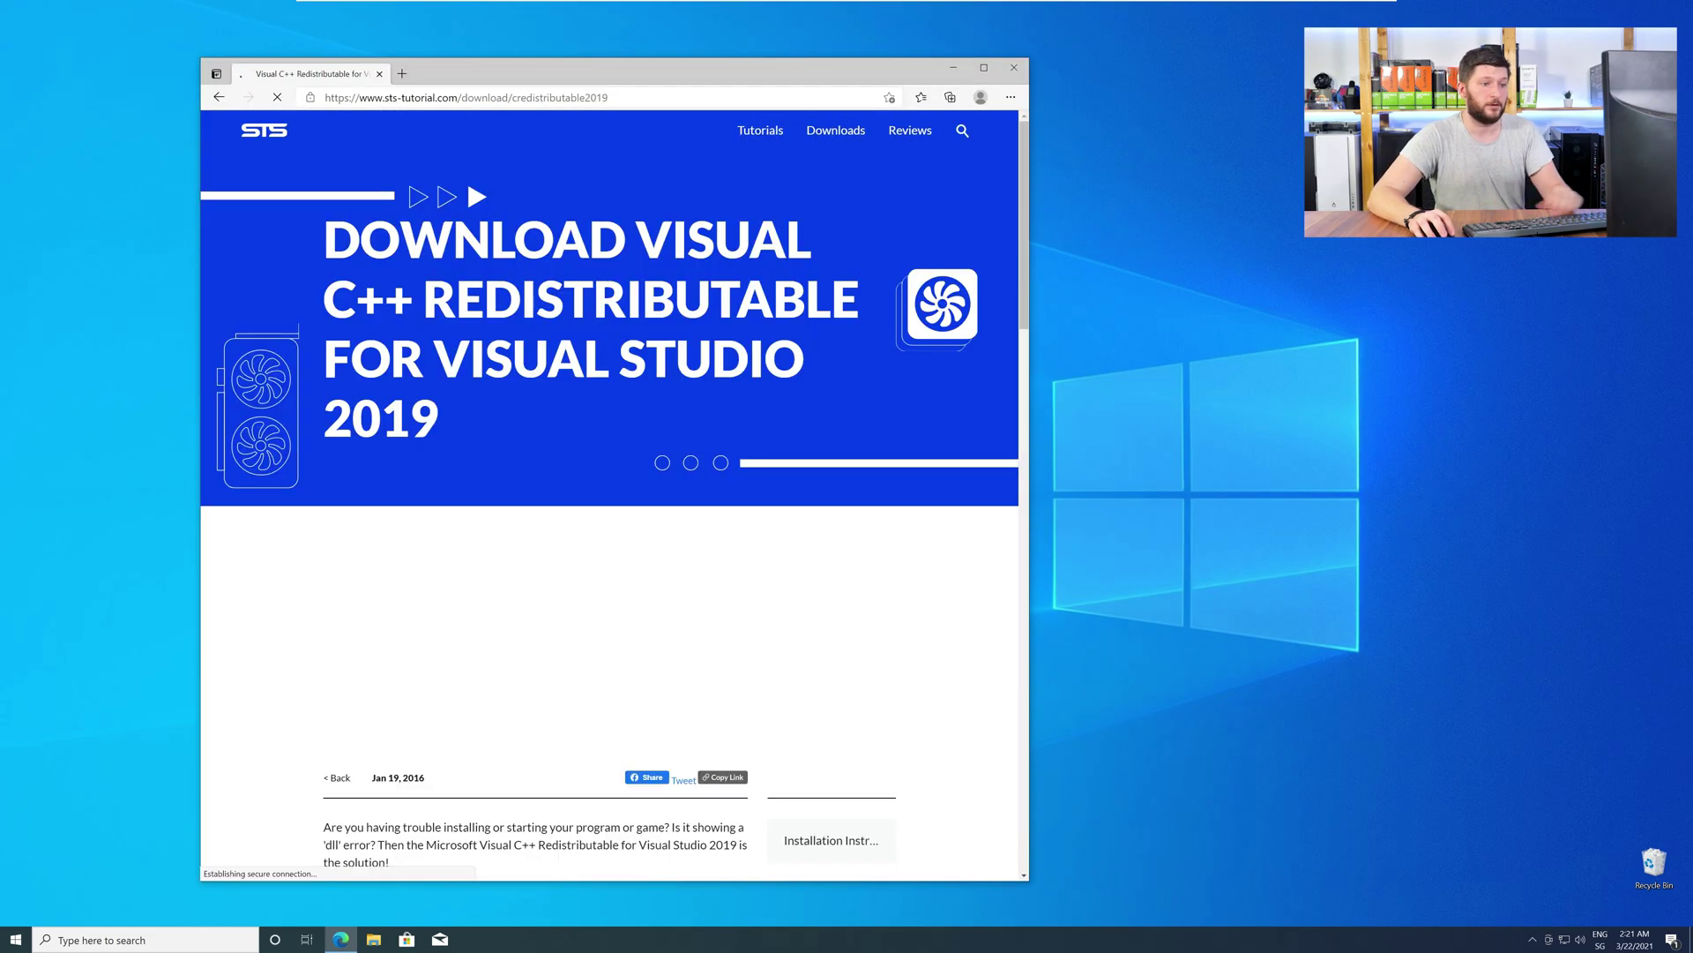
{"action": "scroll", "coordinate": [273, 456], "scroll_direction": "down", "scroll_amount": 15}
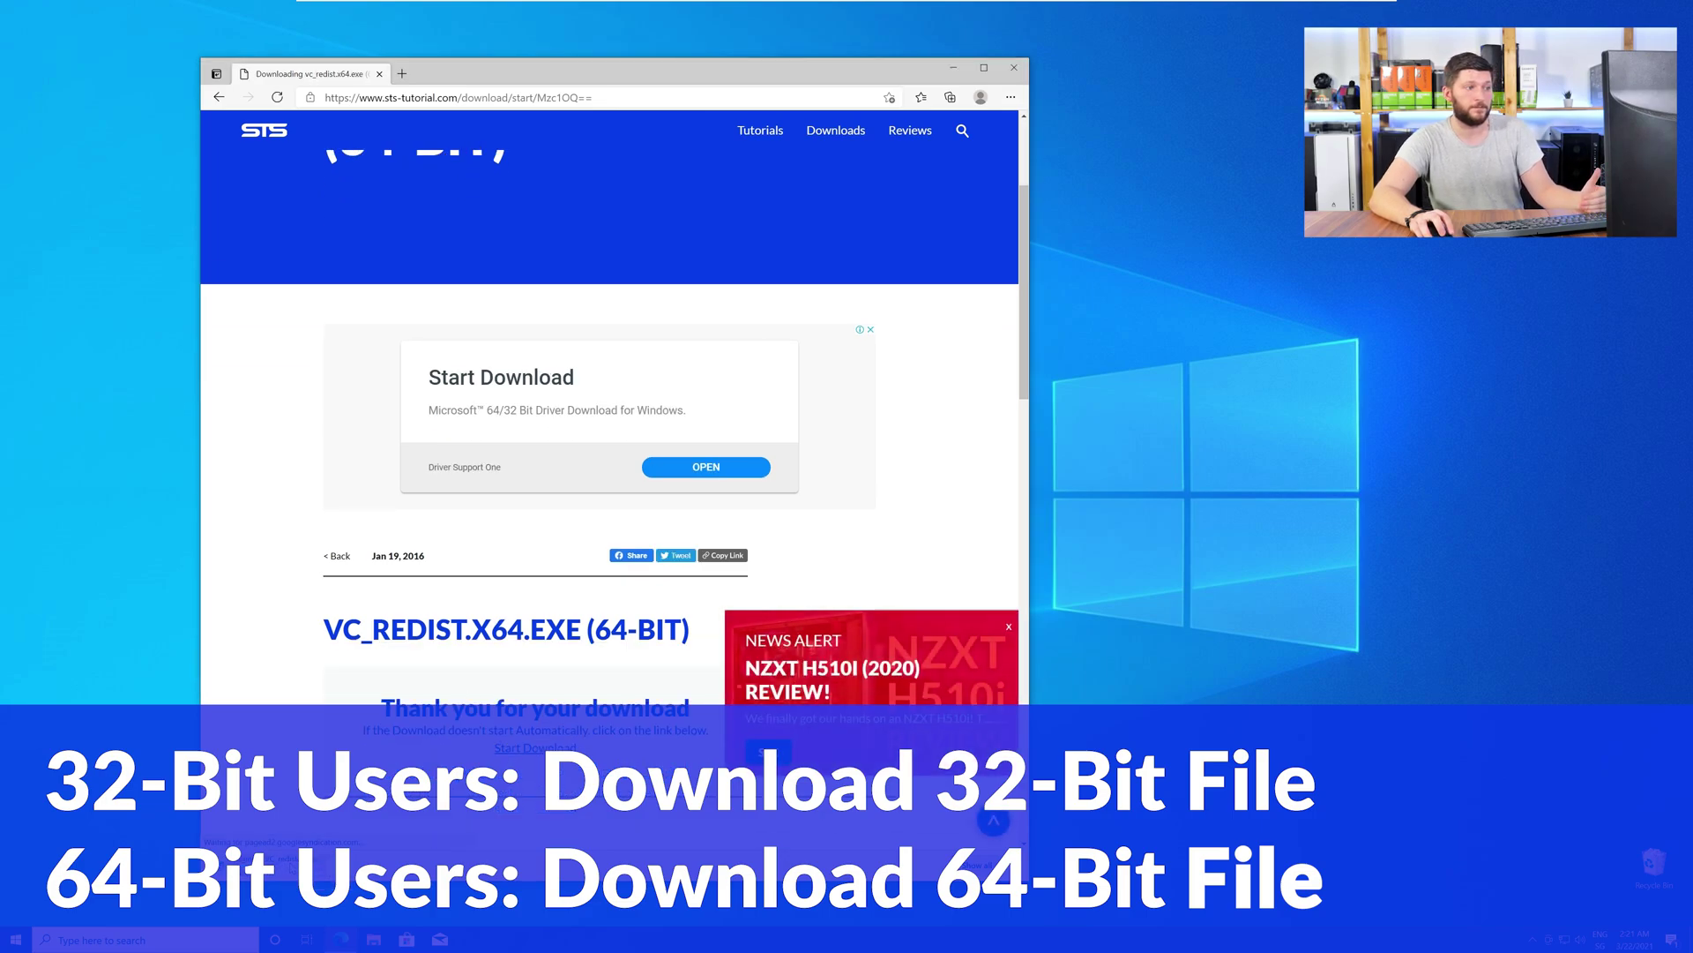
{"action": "left_click", "coordinate": [1014, 74]}
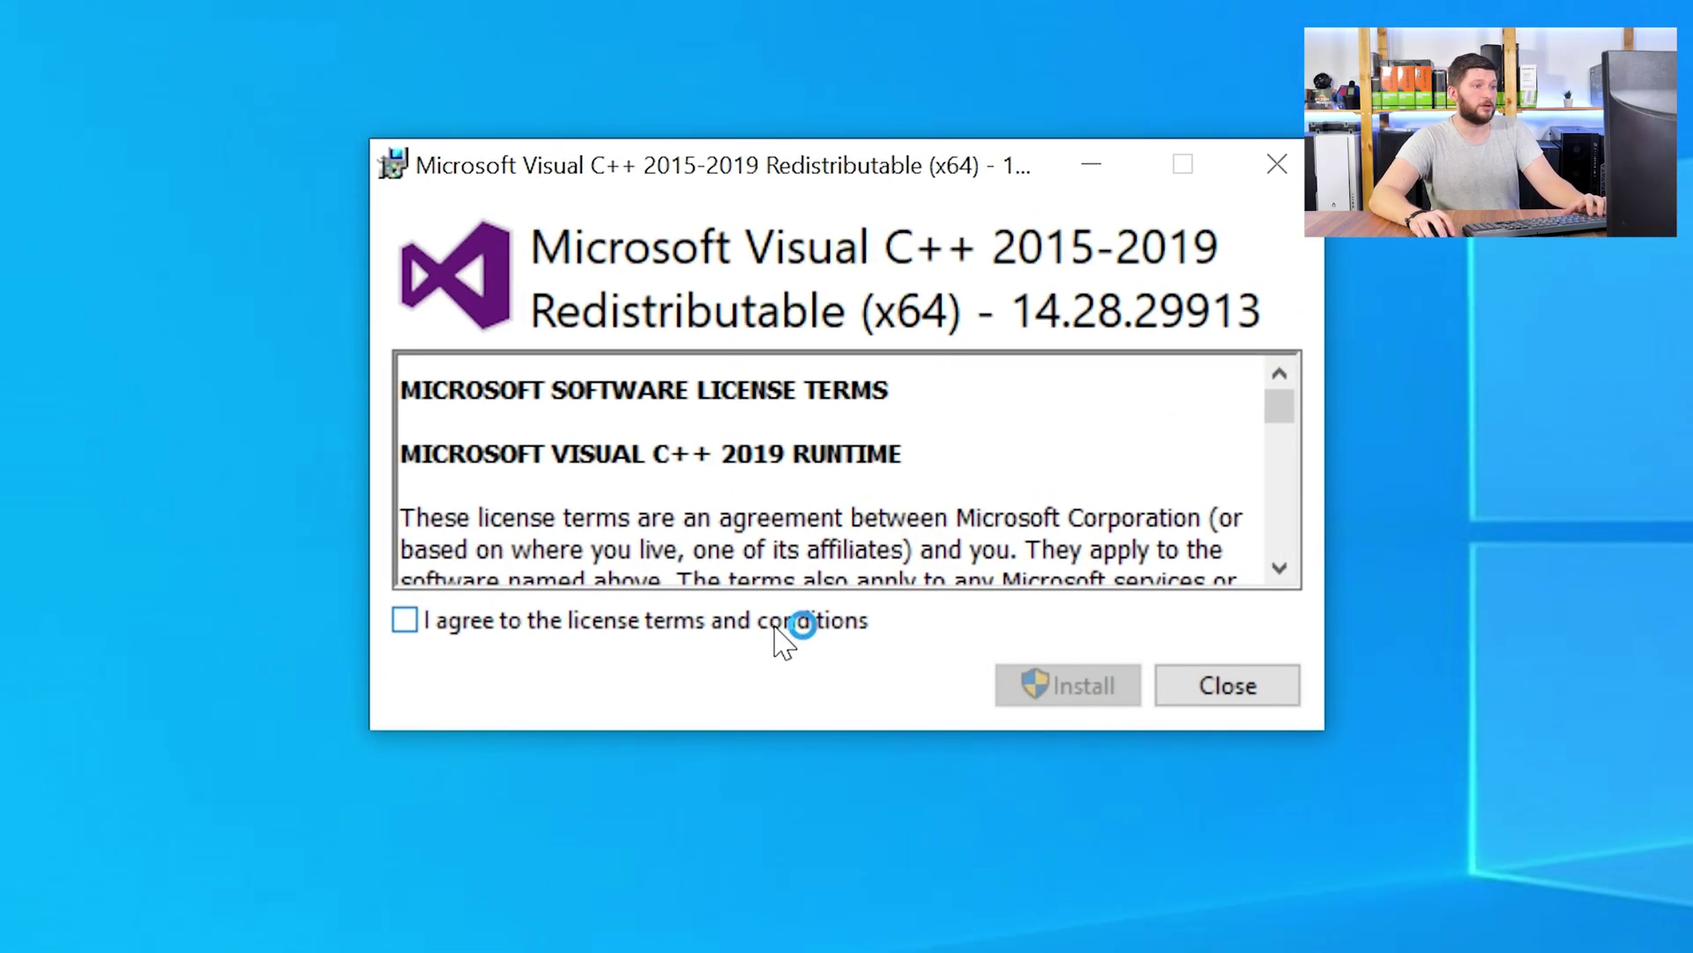
Step: Accept the license terms and install the x64 Visual C++ 14.28.29913 runtime
{"action": "left_click", "coordinate": [776, 628]}
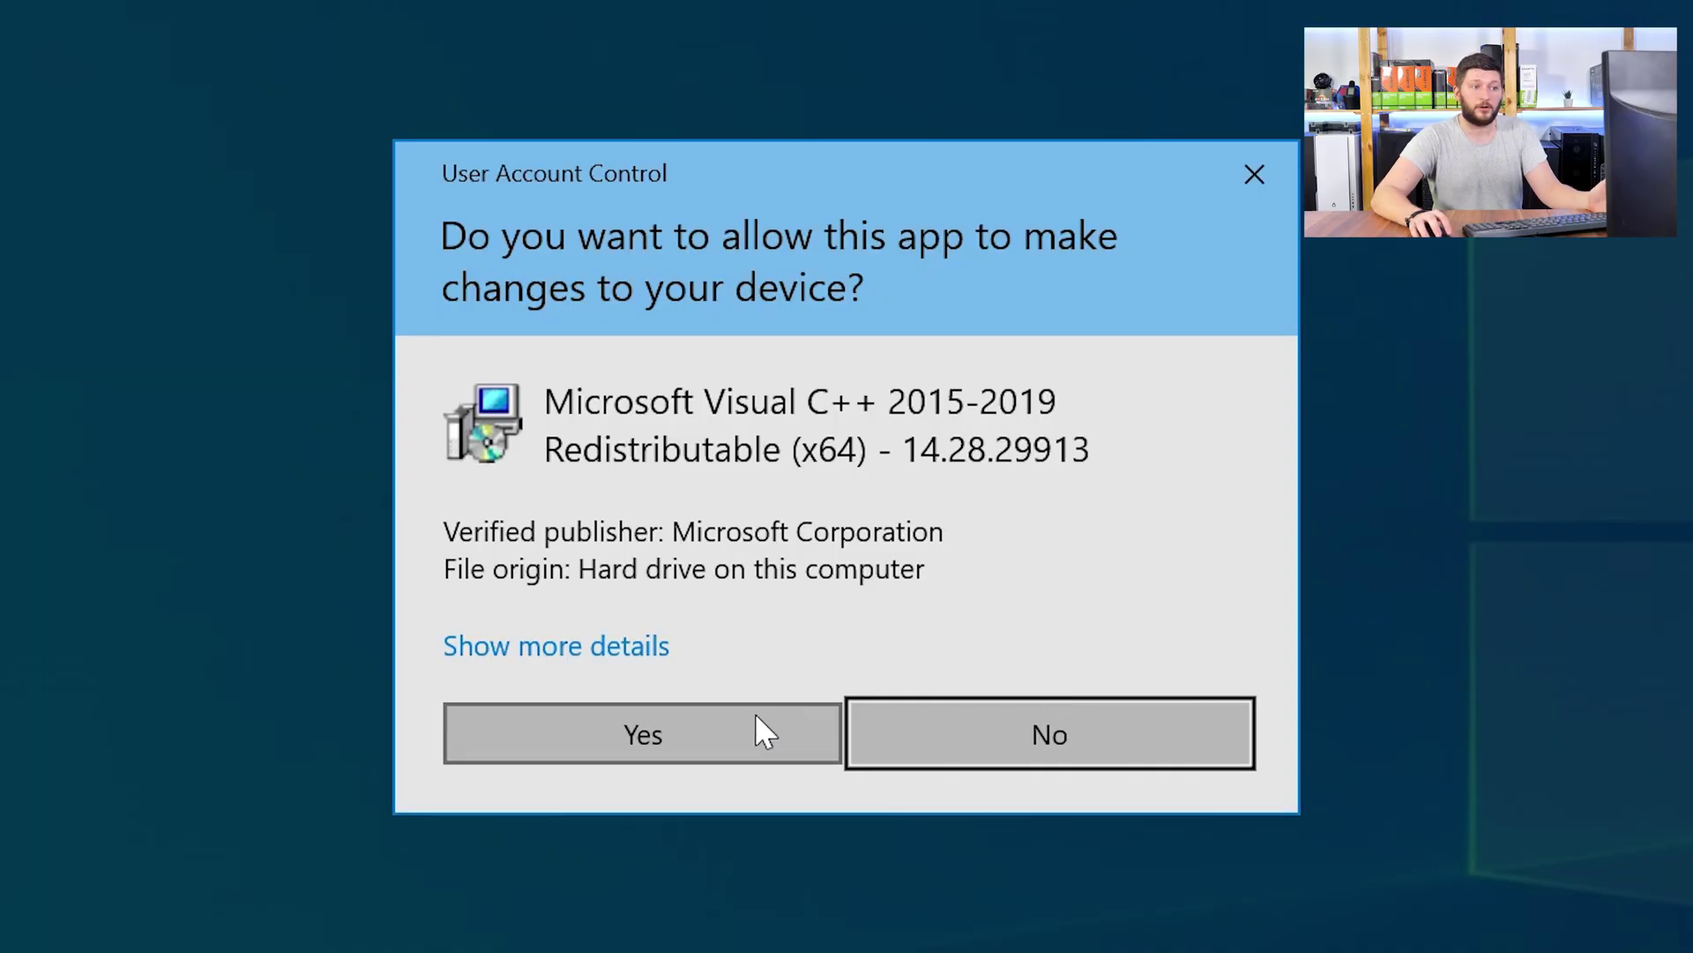
{"action": "left_click", "coordinate": [756, 725]}
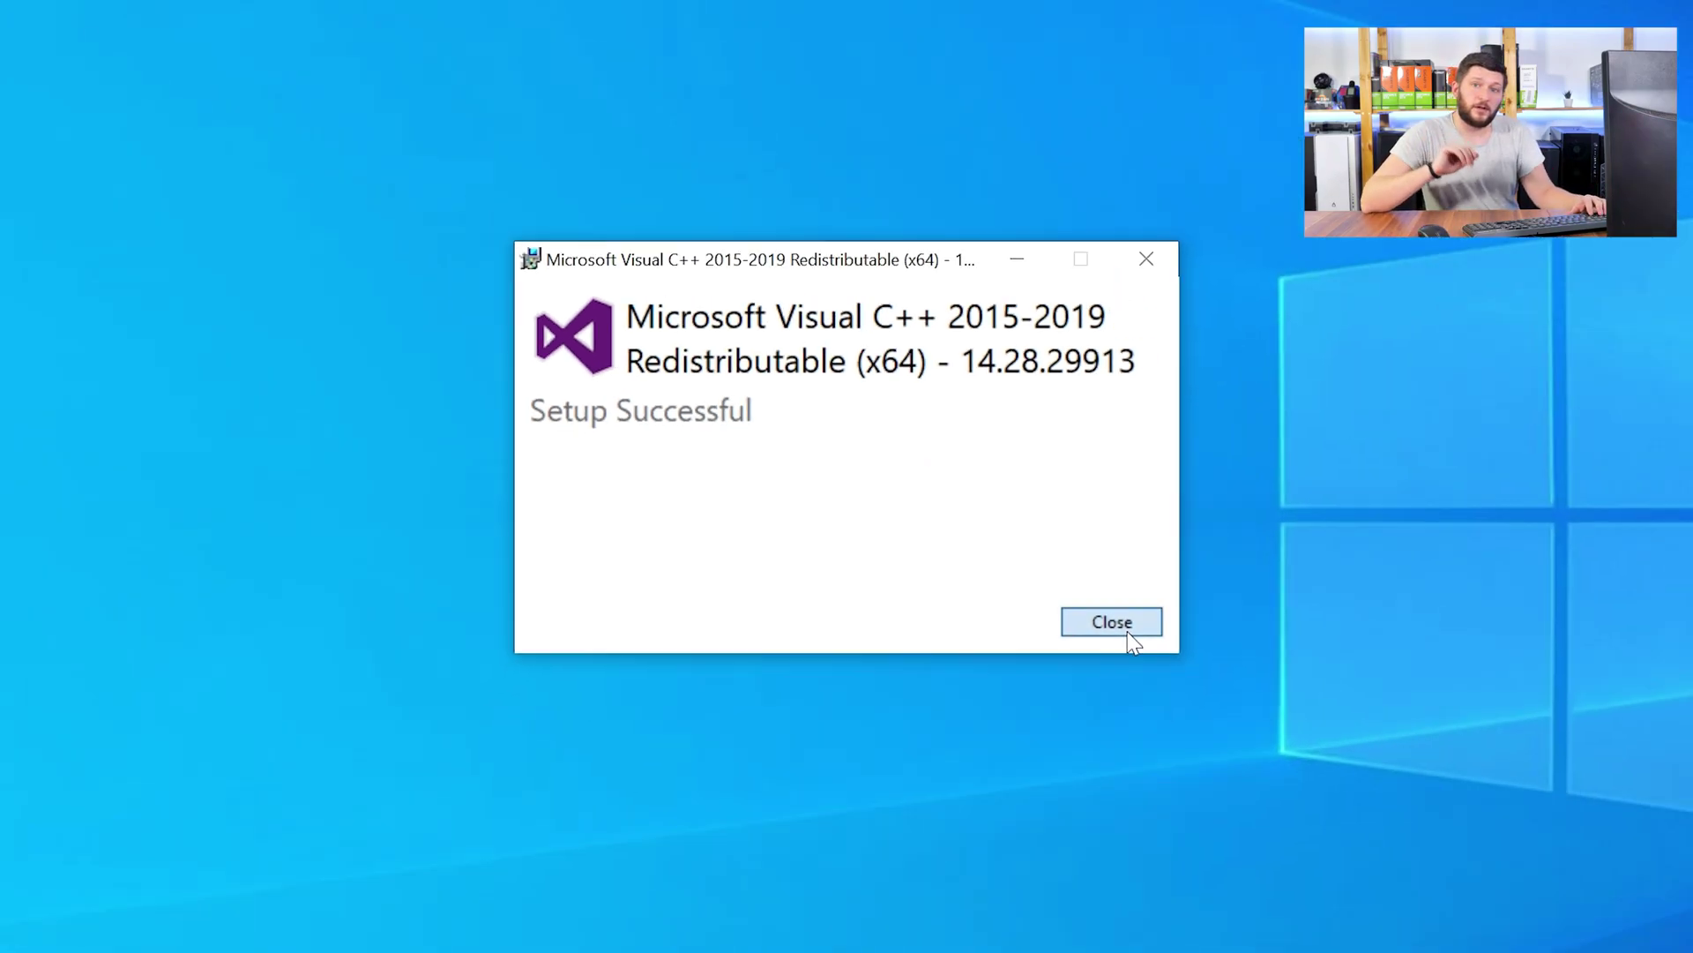
Step: Close the Setup Successful dialog of the Visual C++ installer
{"action": "left_click", "coordinate": [1228, 685]}
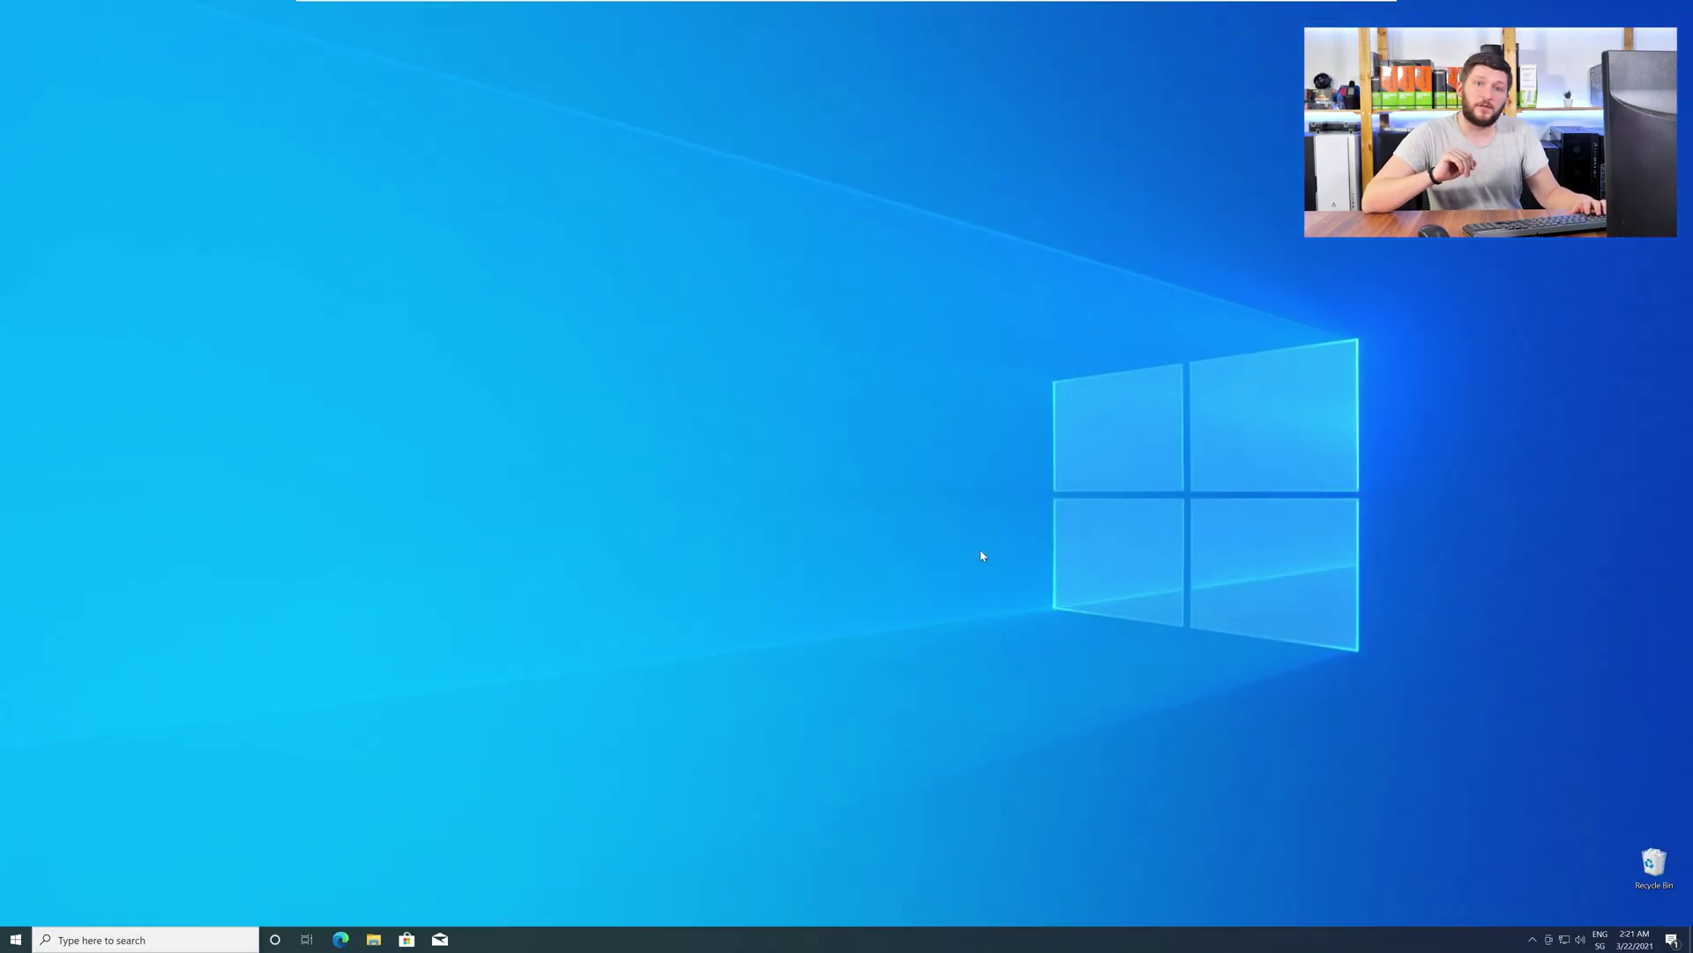